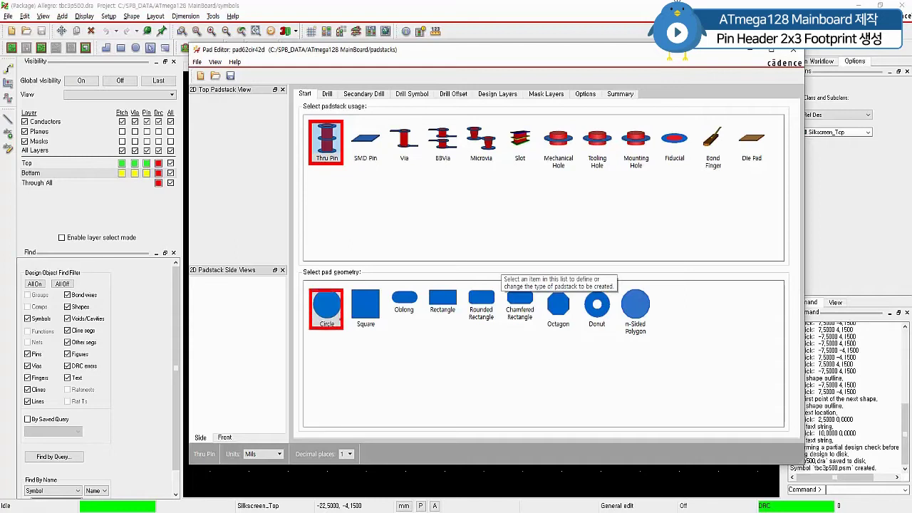
- Change the padstack units to Millimeter and accept the loss of accuracy
click(279, 454)
click(260, 479)
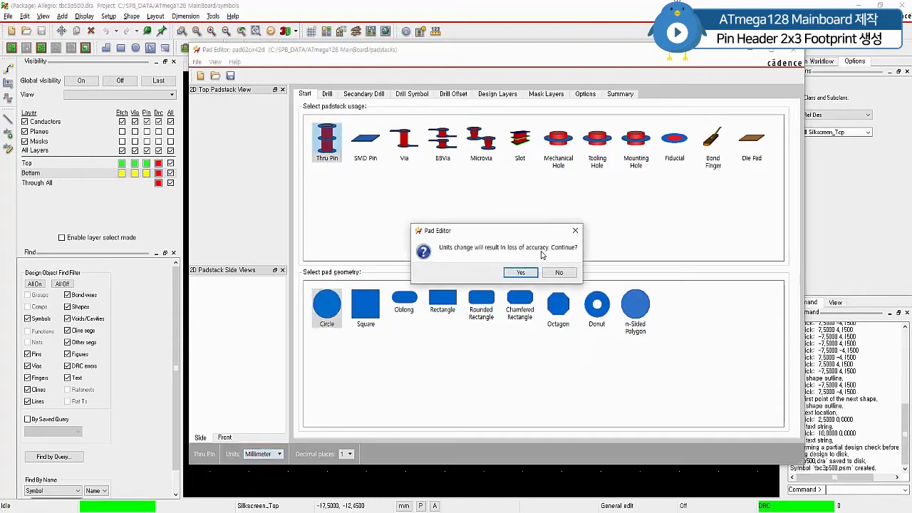
click(526, 274)
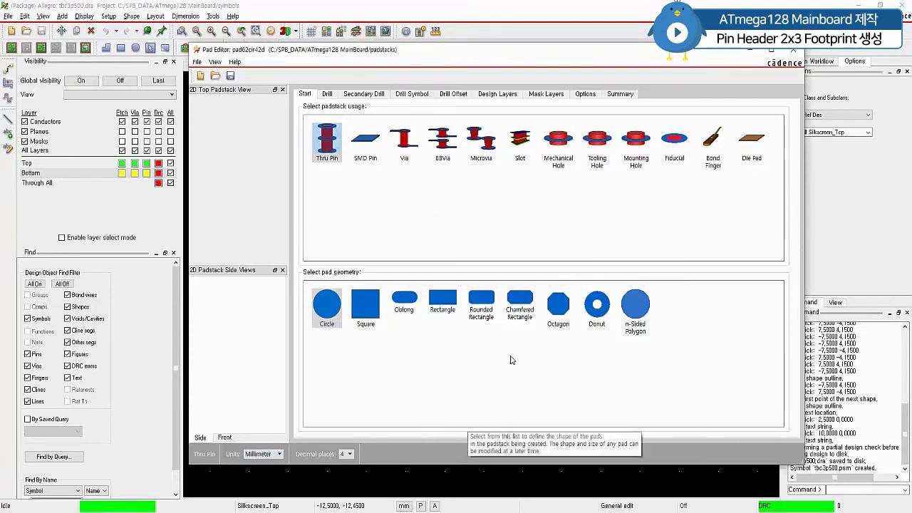
- Set the finished diameter of the circular drill hole to 1.055 mm and keep the hole plating as Plated
click(326, 94)
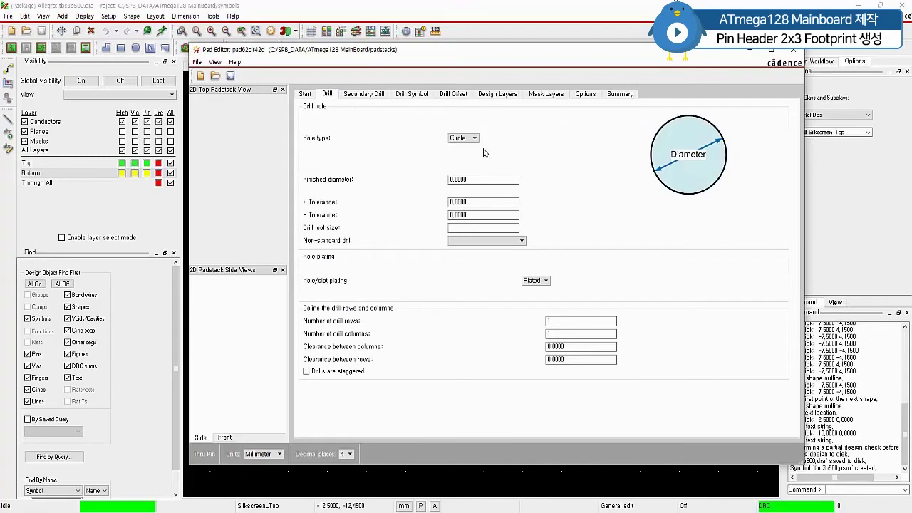
click(476, 180)
double_click(484, 179)
text(1.055)
key(Tab)
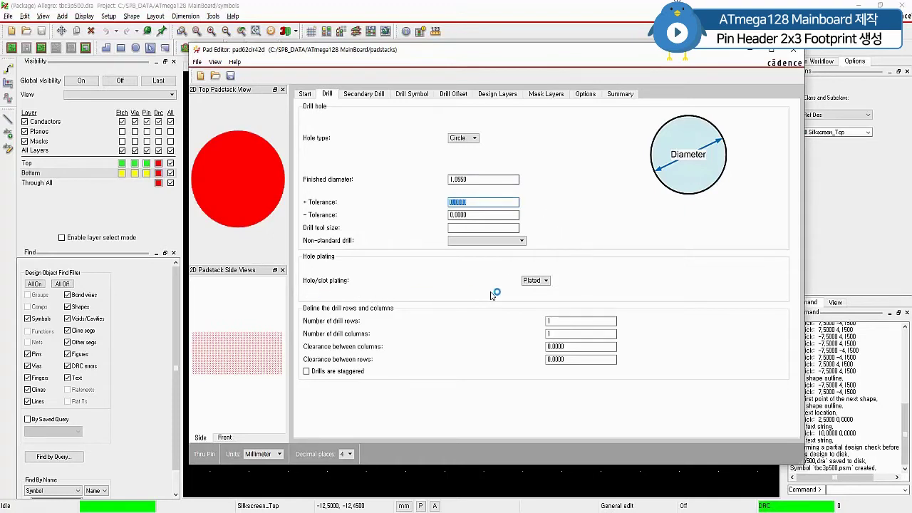
click(546, 281)
click(546, 281)
- Define the drill symbol as a Circle figure with a diameter of 0.1055 mm
click(407, 95)
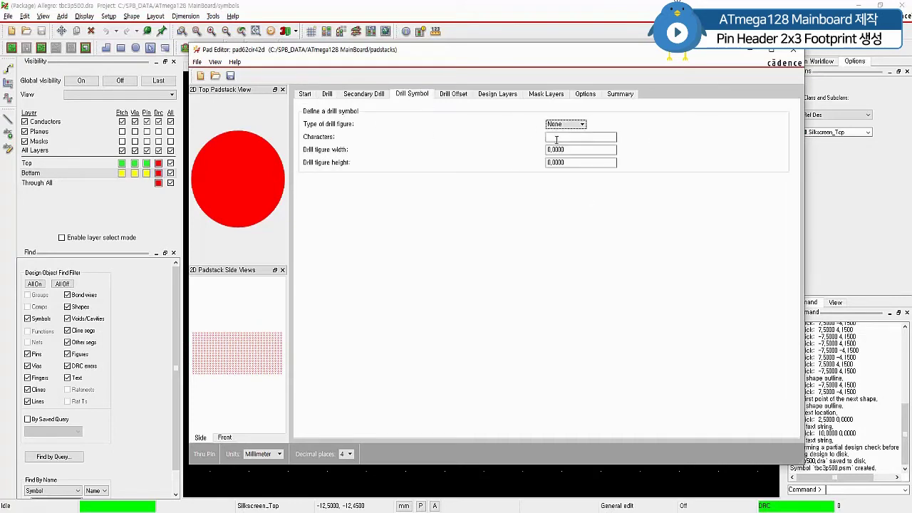
click(581, 124)
click(582, 125)
click(582, 124)
click(556, 138)
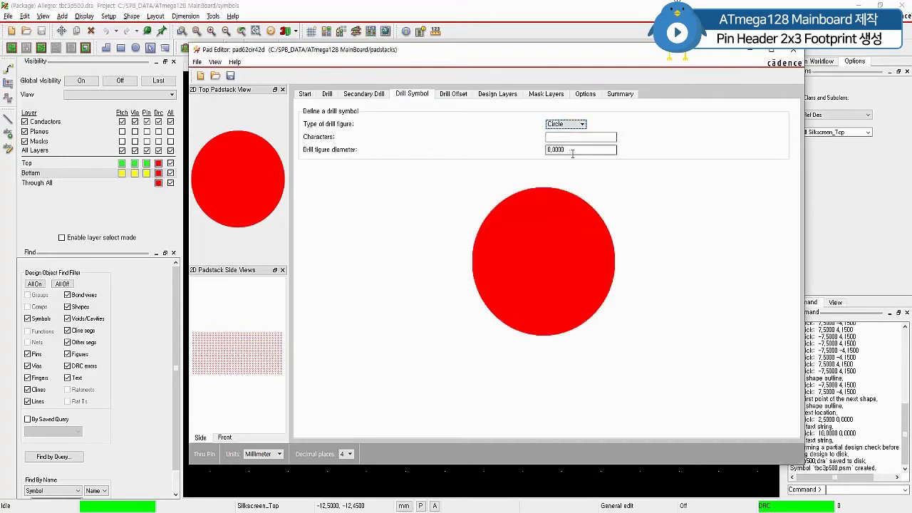
drag(572, 151, 516, 167)
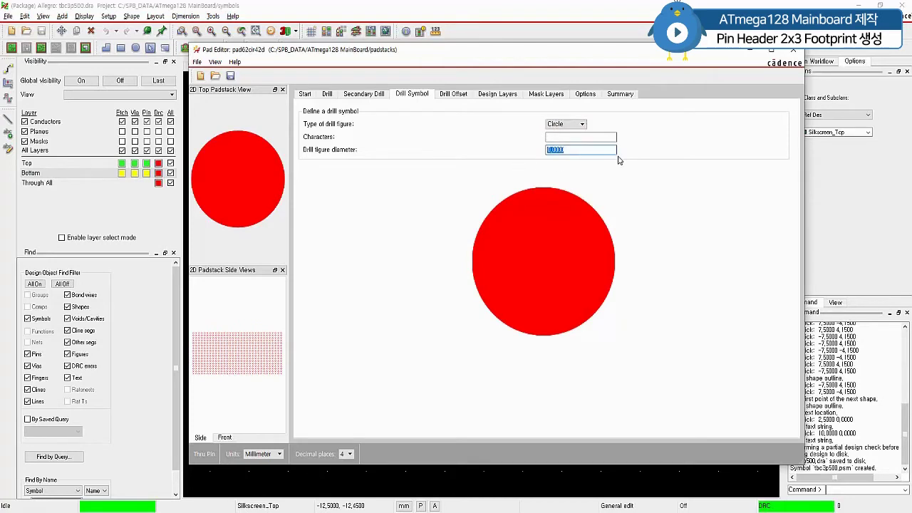
text(0.1055)
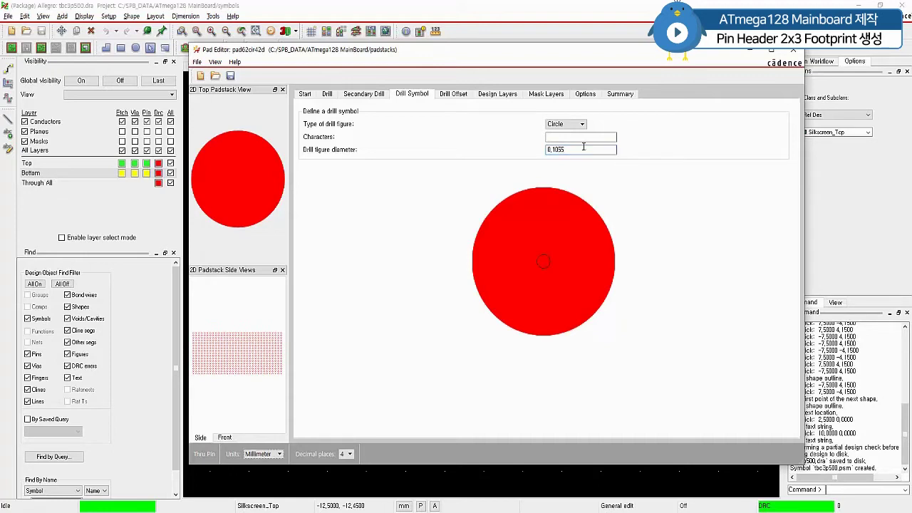
- Define the BEGIN LAYER regular pad as a circle with a diameter of 1.555 mm
click(504, 96)
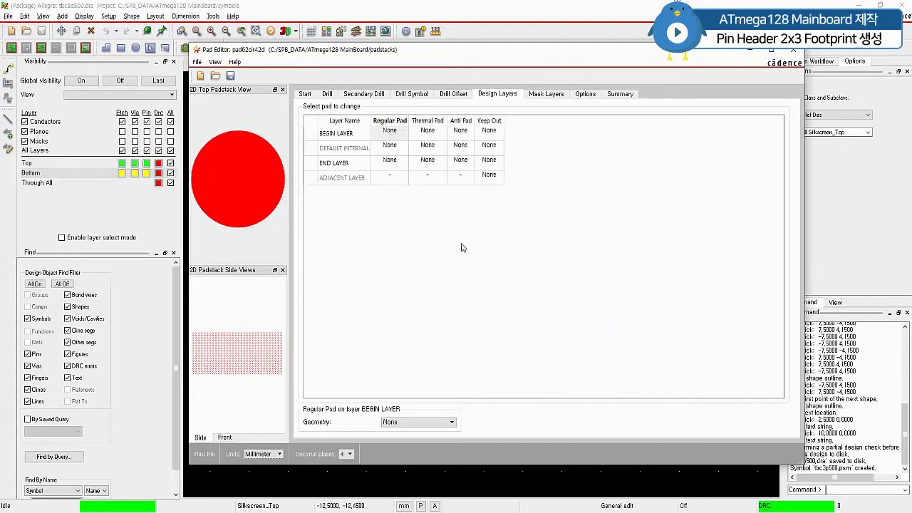
click(397, 135)
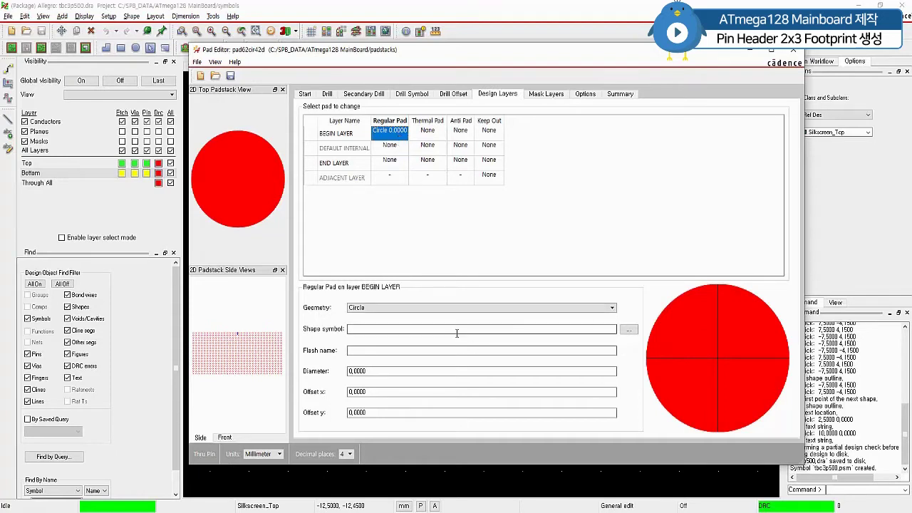
drag(389, 373, 318, 371)
text(1.555)
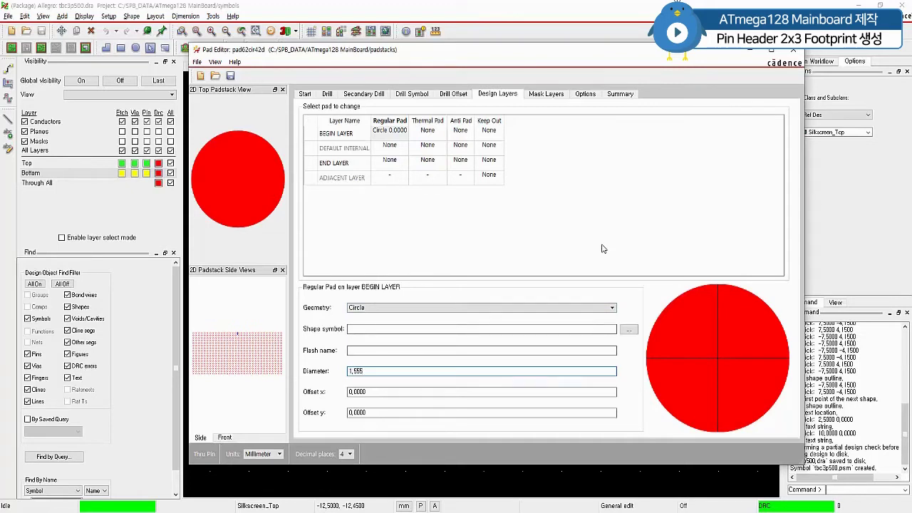
key(Tab)
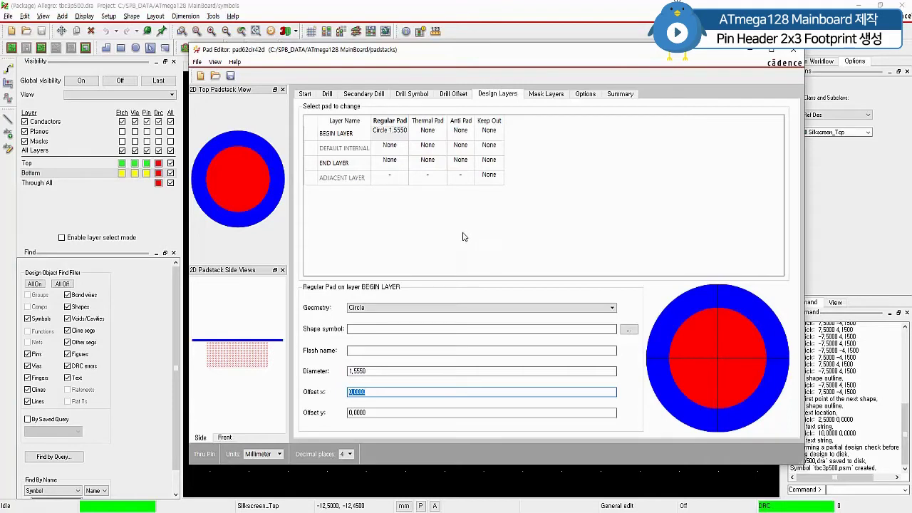
- Copy the BEGIN LAYER regular pad to the DEFAULT INTERNAL and END LAYER regular pads
click(394, 137)
right_click(396, 135)
click(412, 140)
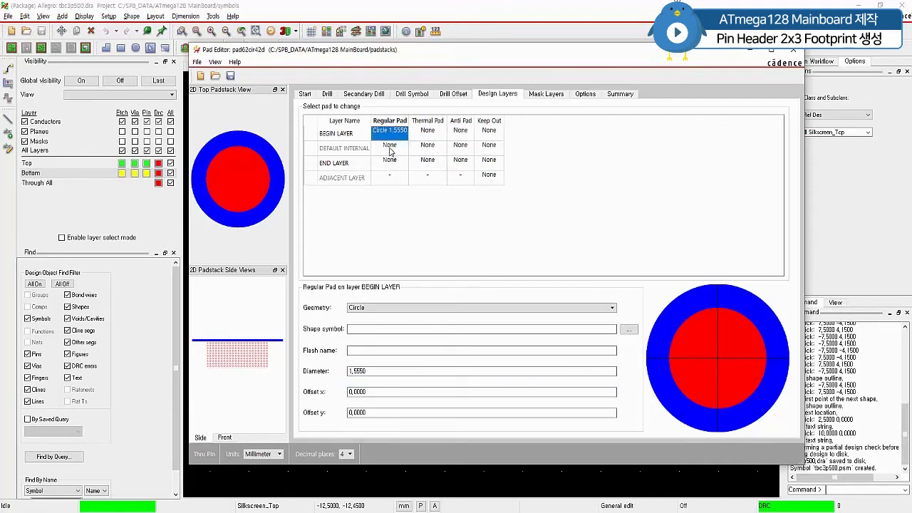
click(390, 148)
shift+click(389, 163)
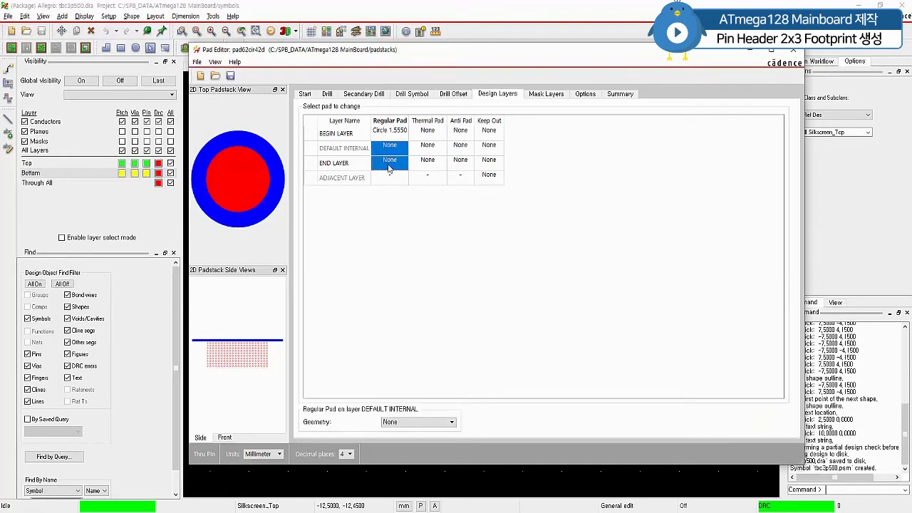
right_click(389, 168)
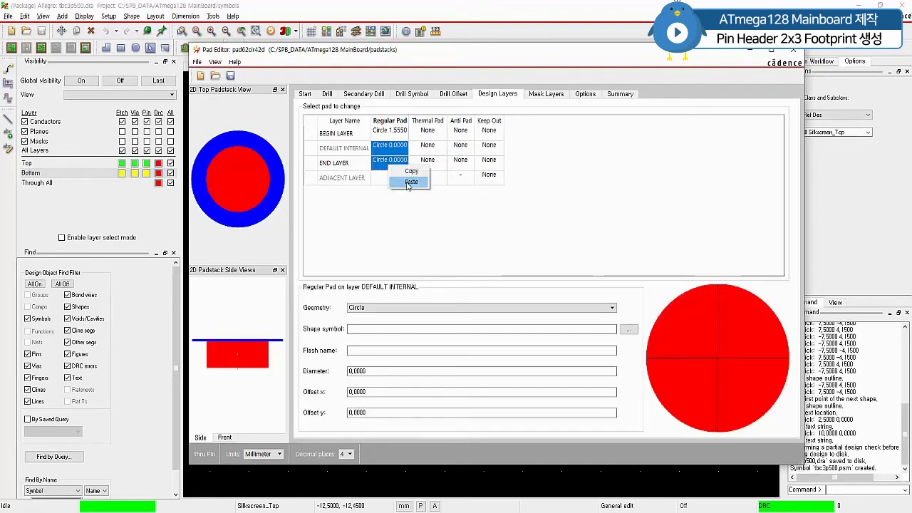
click(408, 186)
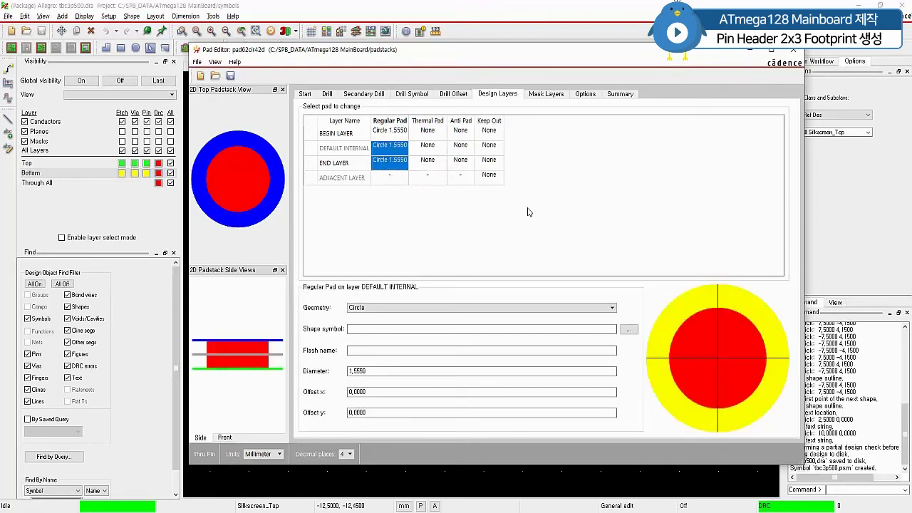
- Define the BEGIN LAYER thermal pad as a circle with a diameter of 1.655 mm
click(435, 133)
click(425, 424)
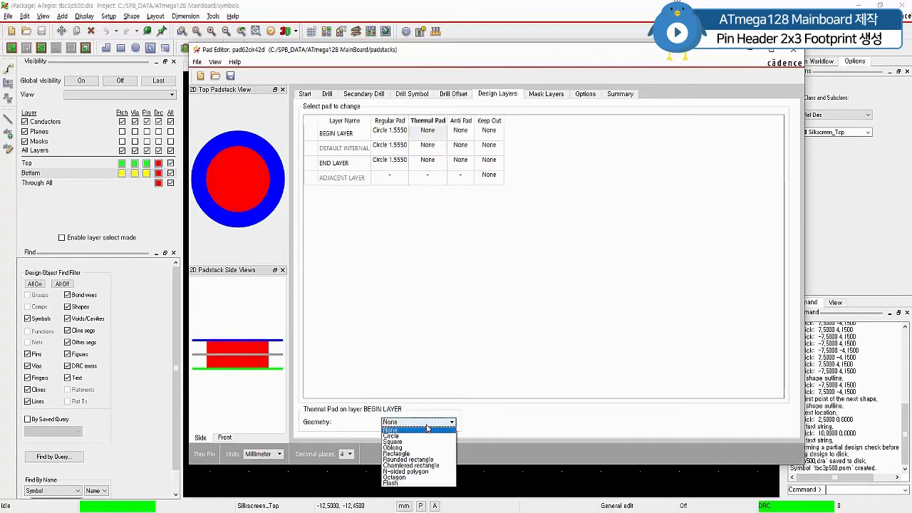
click(412, 433)
double_click(384, 361)
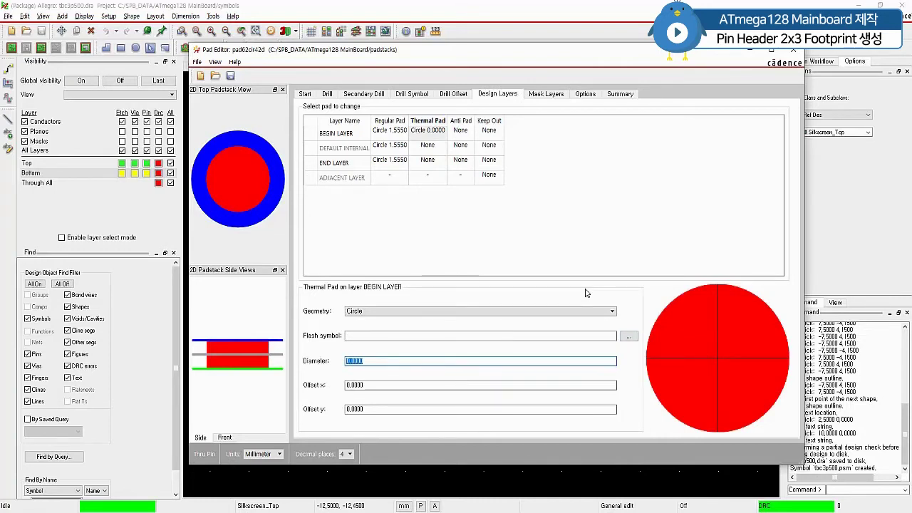
text(1.655)
key(Tab)
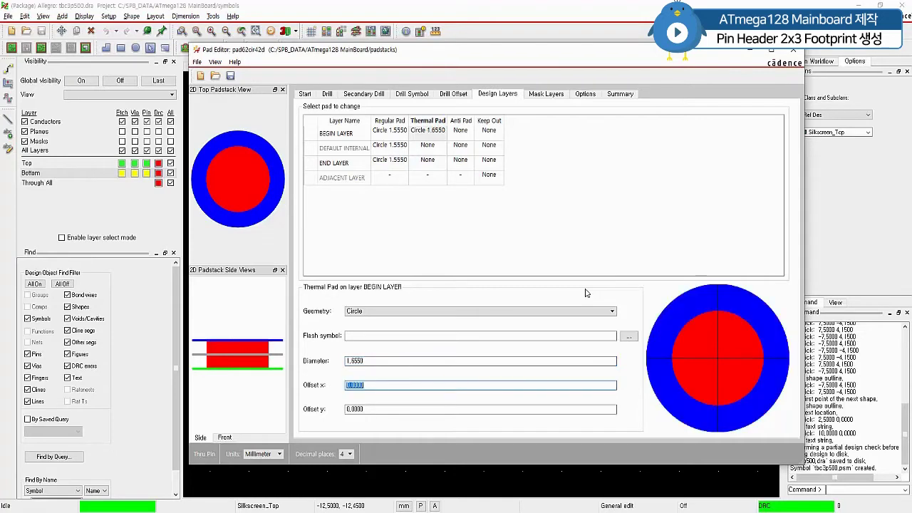
- Copy the BEGIN LAYER thermal pad to the DEFAULT INTERNAL and END LAYER thermal pads
click(436, 135)
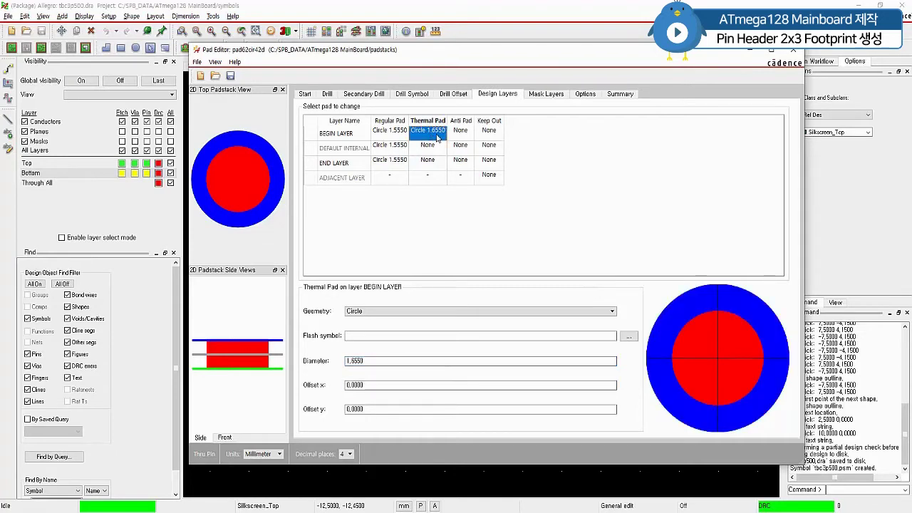
right_click(437, 138)
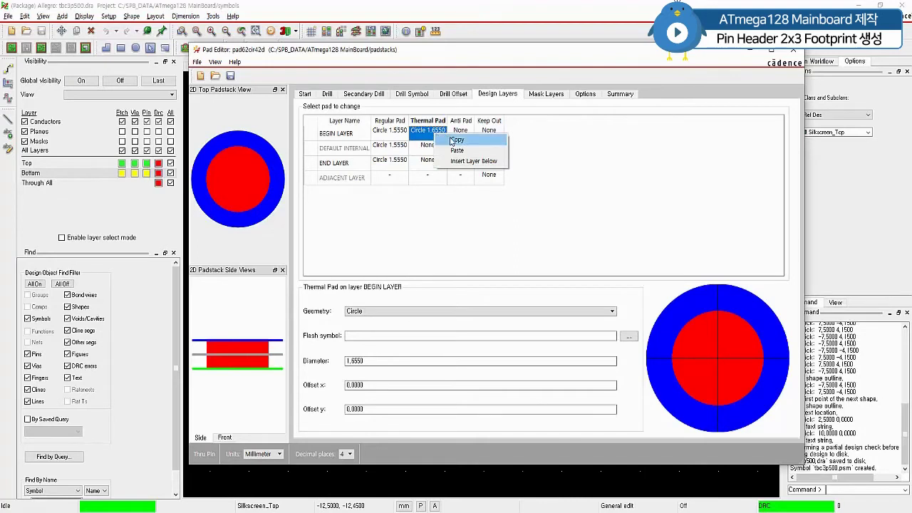
click(452, 143)
drag(434, 147, 432, 173)
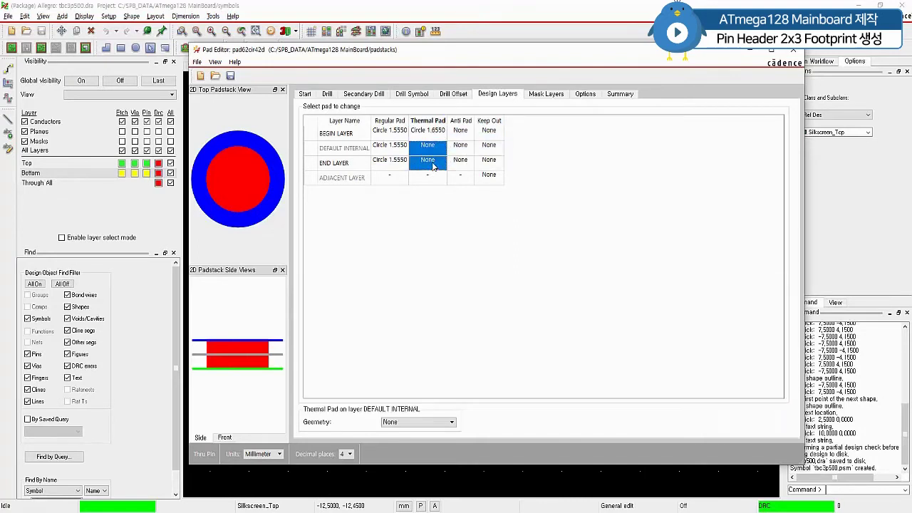
right_click(432, 166)
click(454, 181)
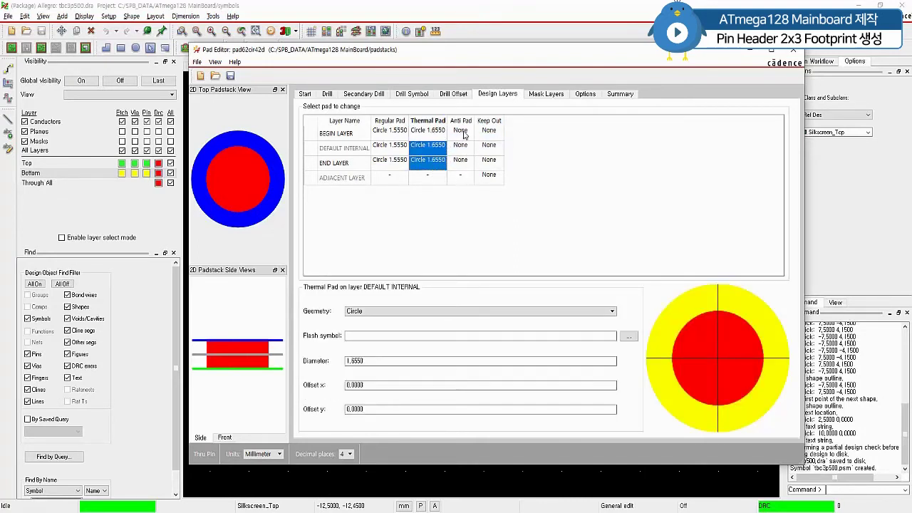
- Paste the copied 1.655 mm circle into the anti pads of BEGIN LAYER, DEFAULT INTERNAL and END LAYER
drag(464, 135, 462, 162)
right_click(463, 158)
click(483, 176)
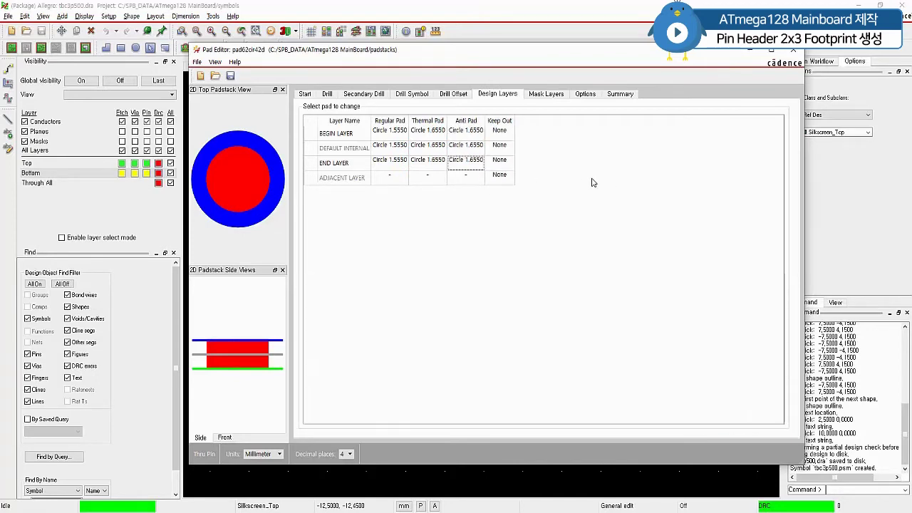
- Define the SOLDERMASK_TOP pad as a circle with a diameter of 1.655 mm
click(547, 95)
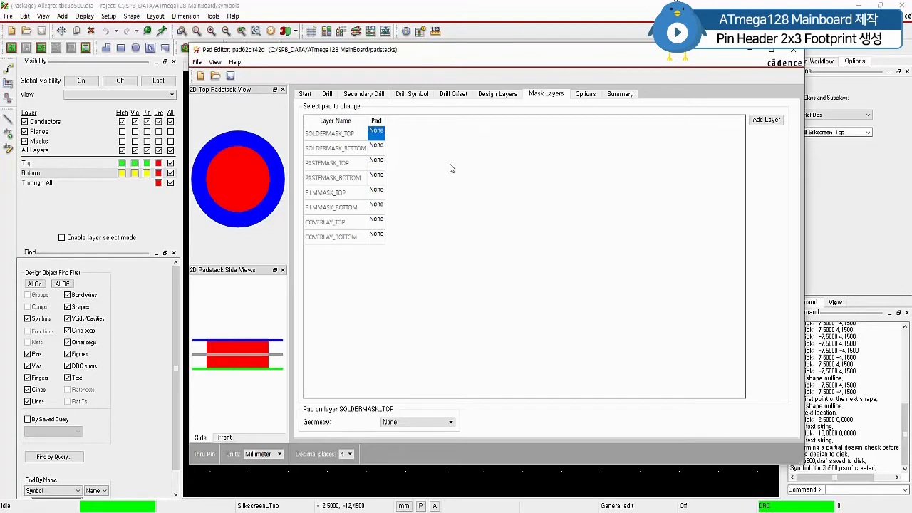
click(428, 422)
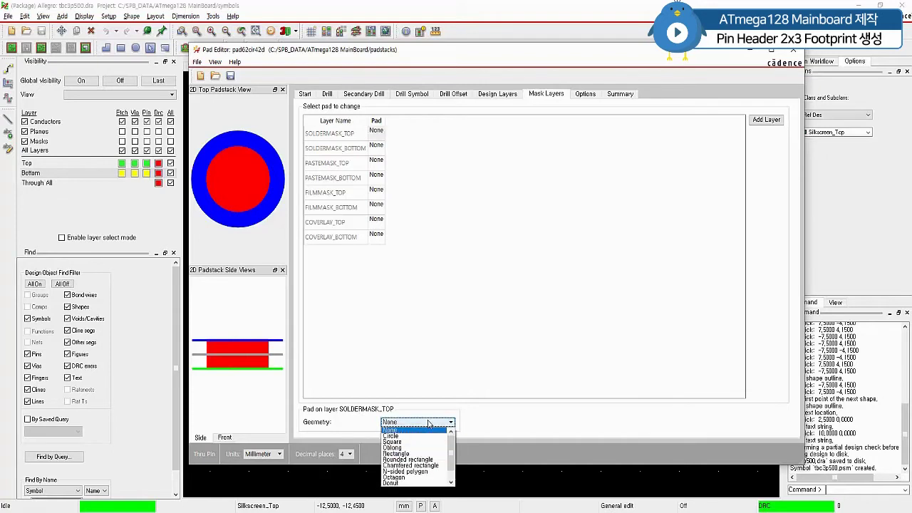
click(397, 435)
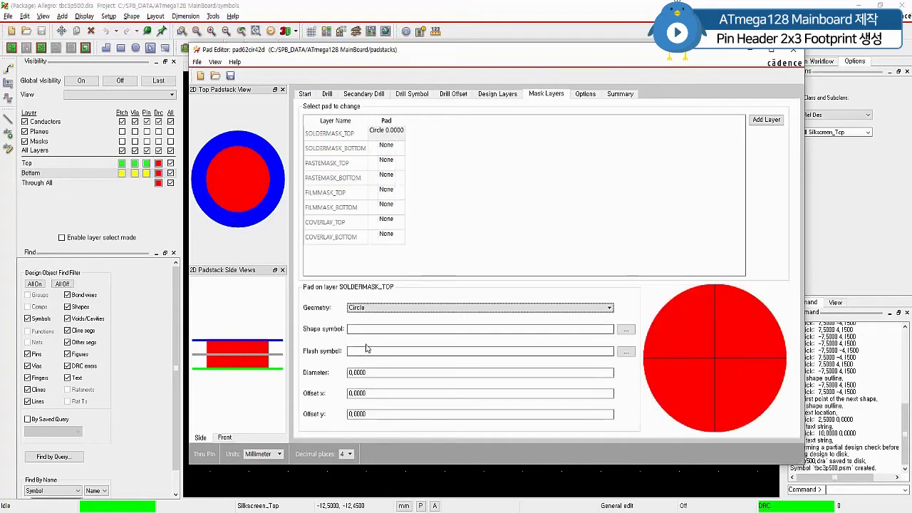
click(371, 373)
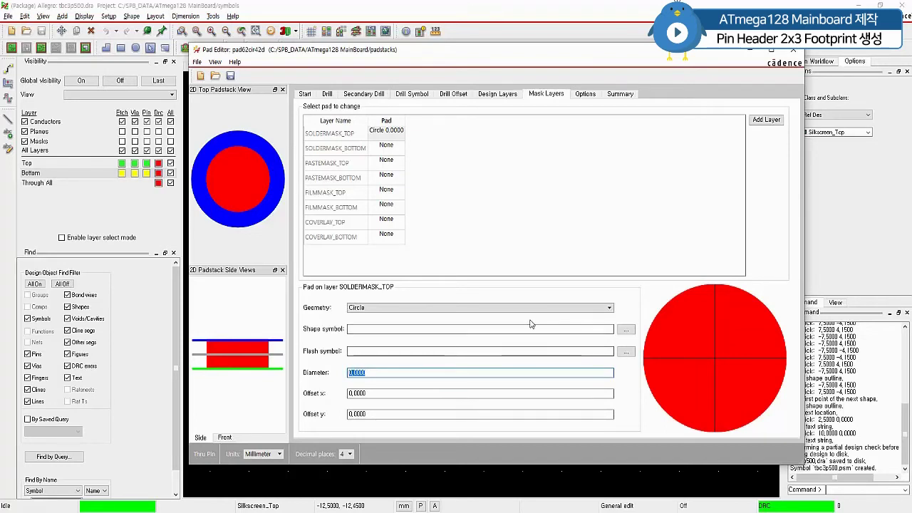
text(1,655)
key(Tab)
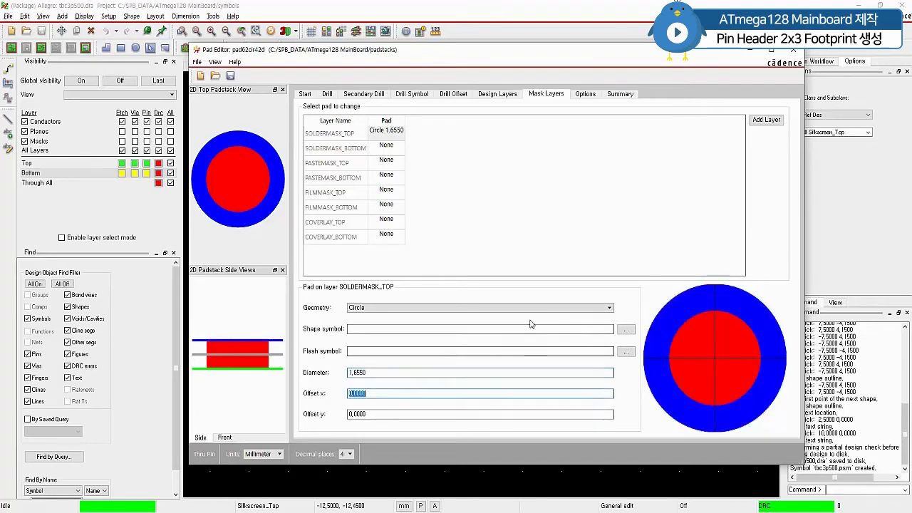
- Copy the SOLDERMASK_TOP pad to SOLDERMASK_BOTTOM
right_click(398, 134)
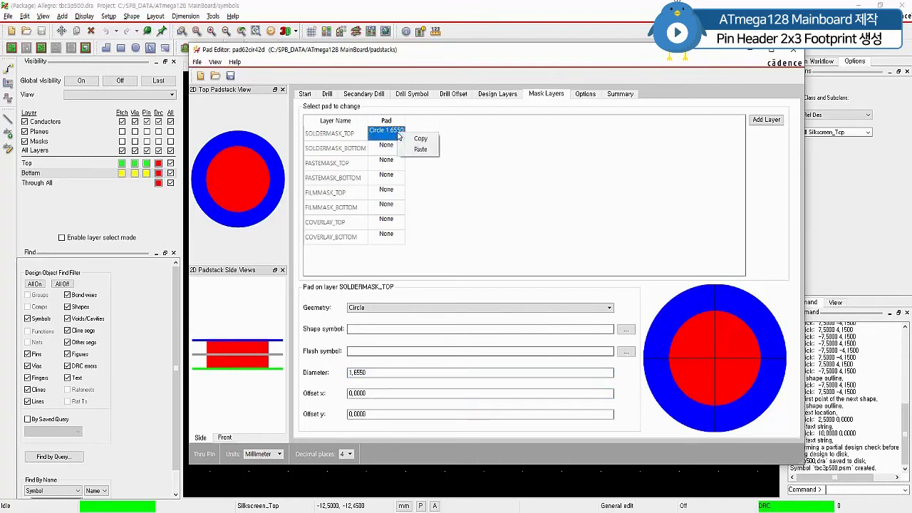
click(419, 138)
click(395, 149)
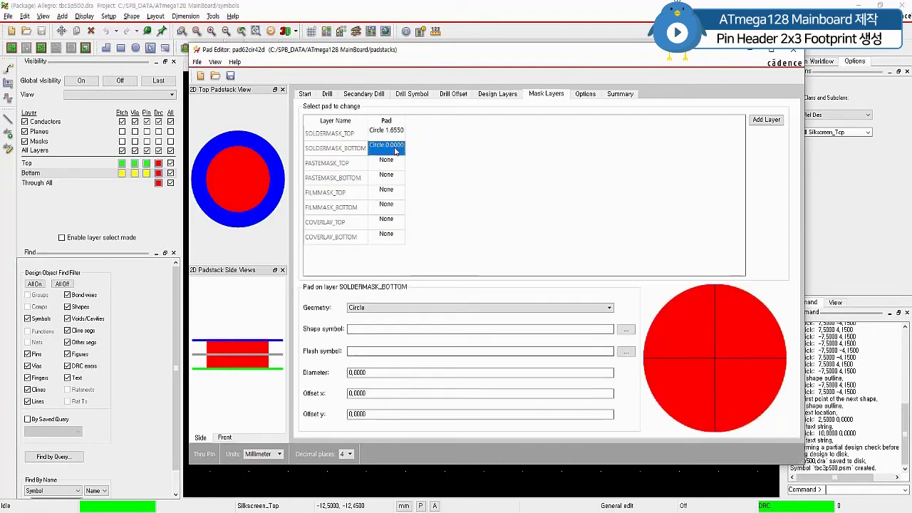
right_click(396, 149)
click(421, 165)
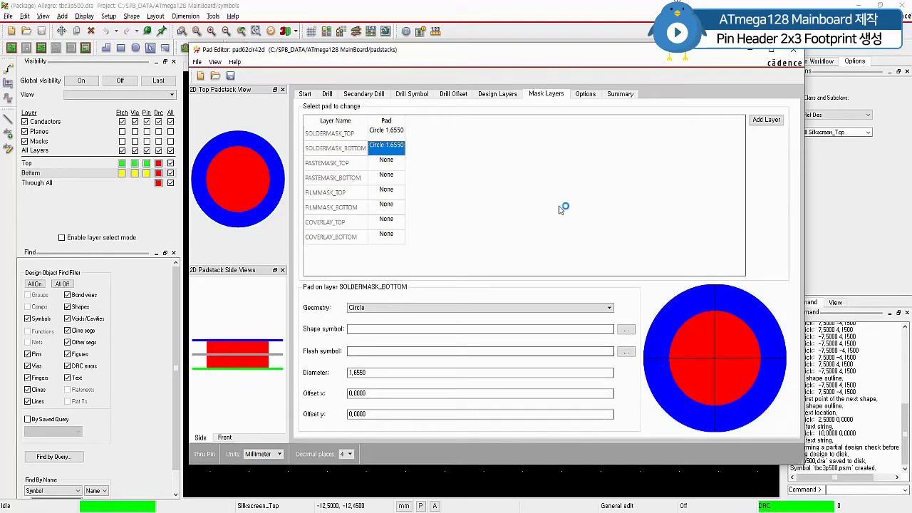
- Enable the usage option "Suppress unconnected internal pads; legacy artwork" for the padstack
click(585, 97)
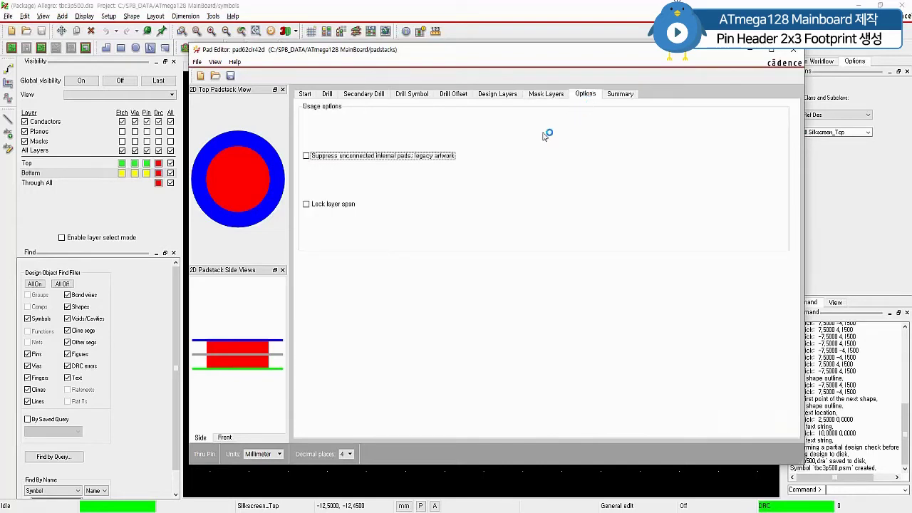
click(307, 157)
- Save the finished round padstack pad62cir42d
click(203, 65)
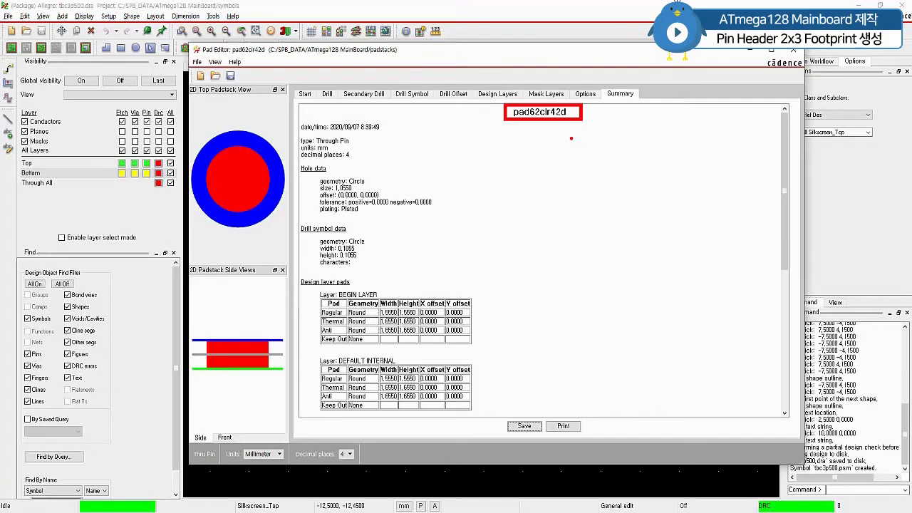
click(197, 61)
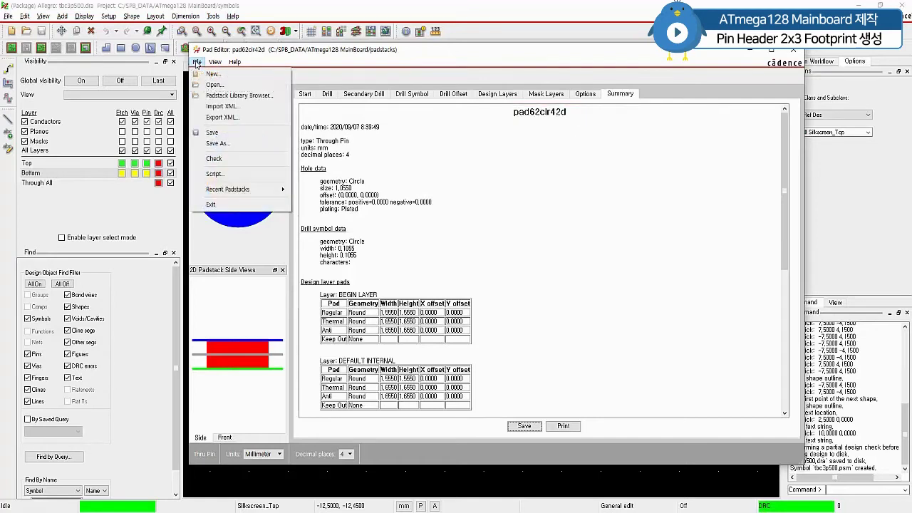
click(211, 134)
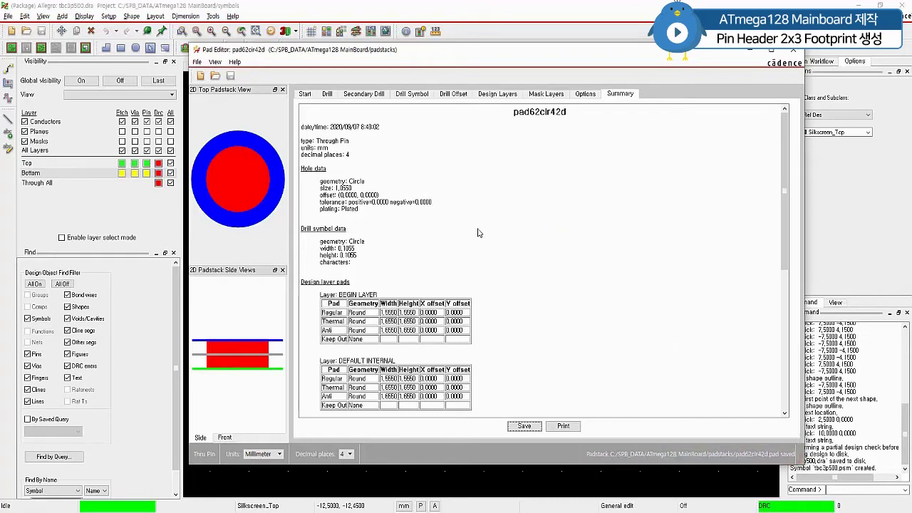
- Change the regular pads of BEGIN LAYER and END LAYER to Square geometry
click(330, 94)
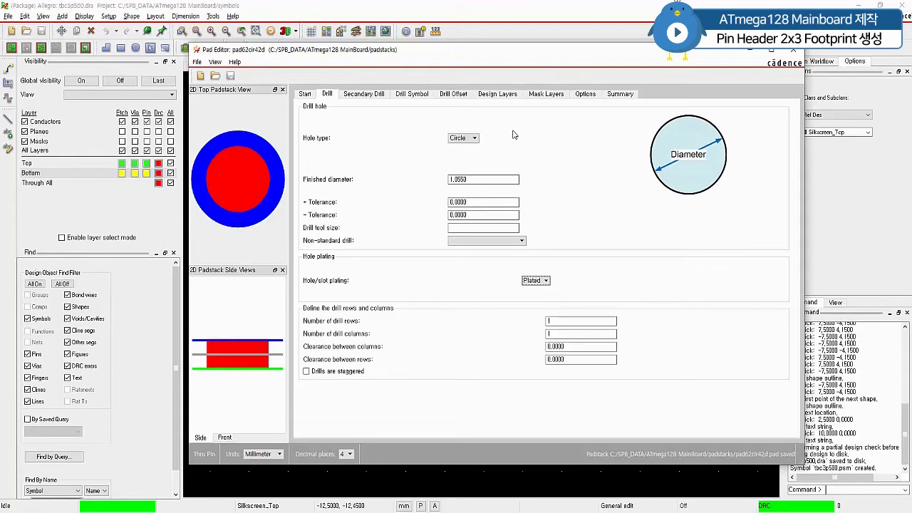
click(497, 95)
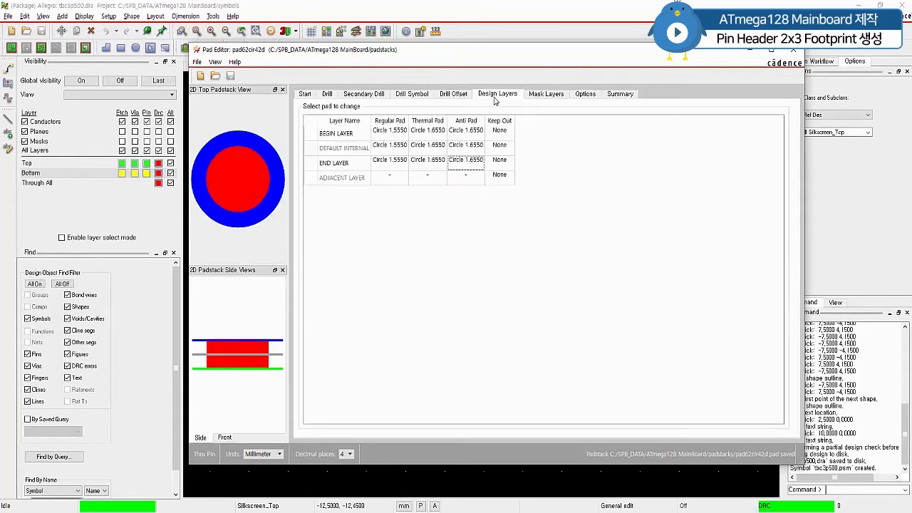
click(391, 131)
click(399, 310)
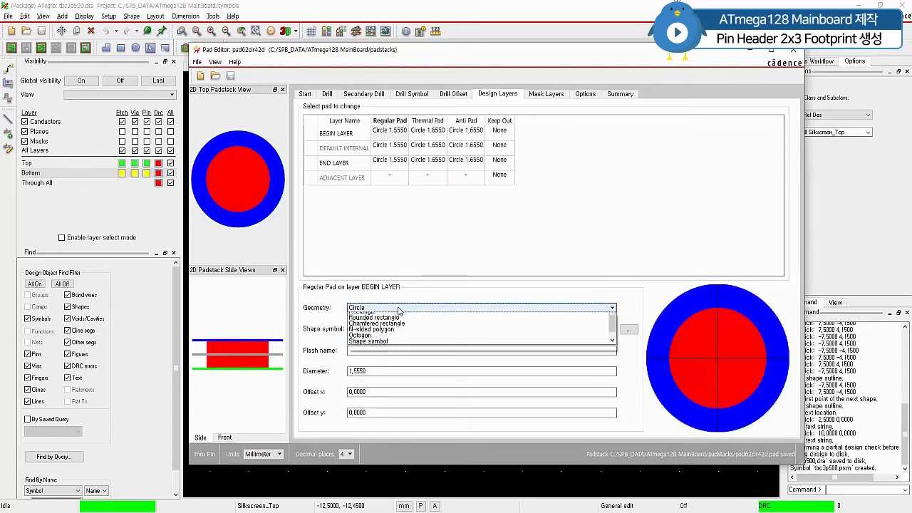
click(379, 322)
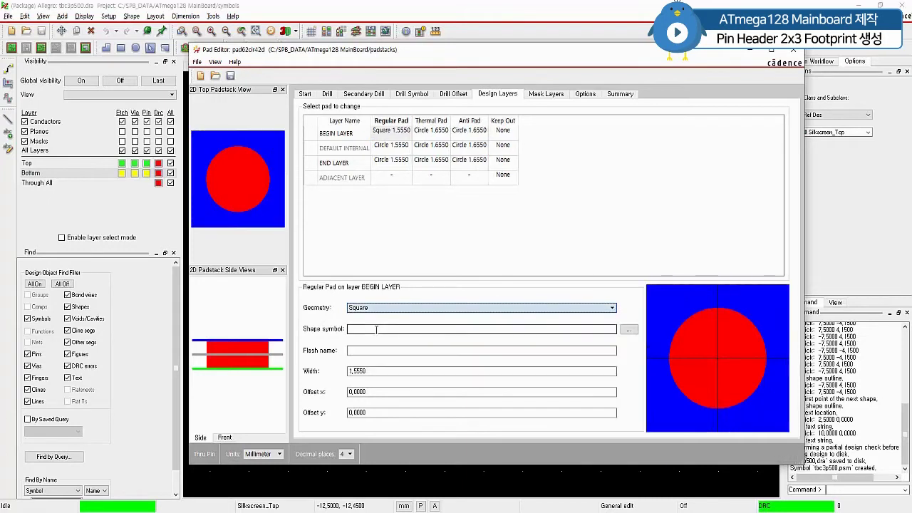
click(388, 159)
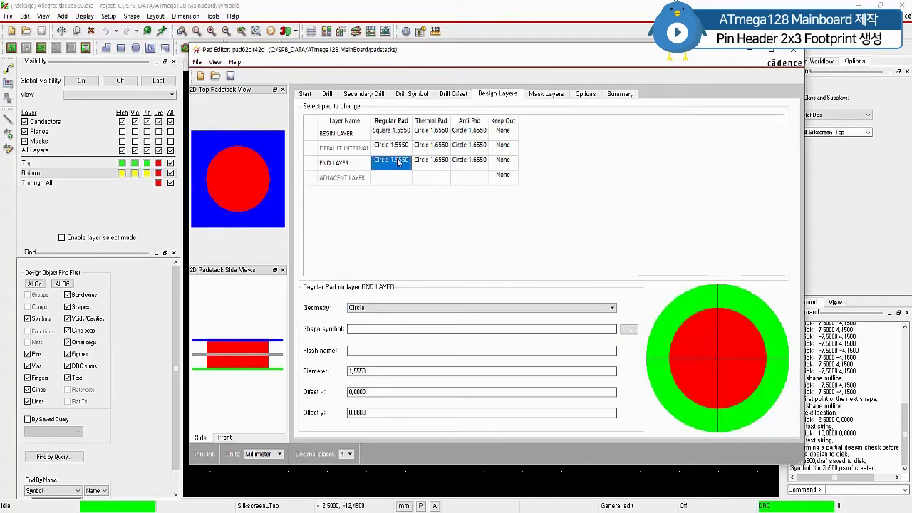
click(404, 308)
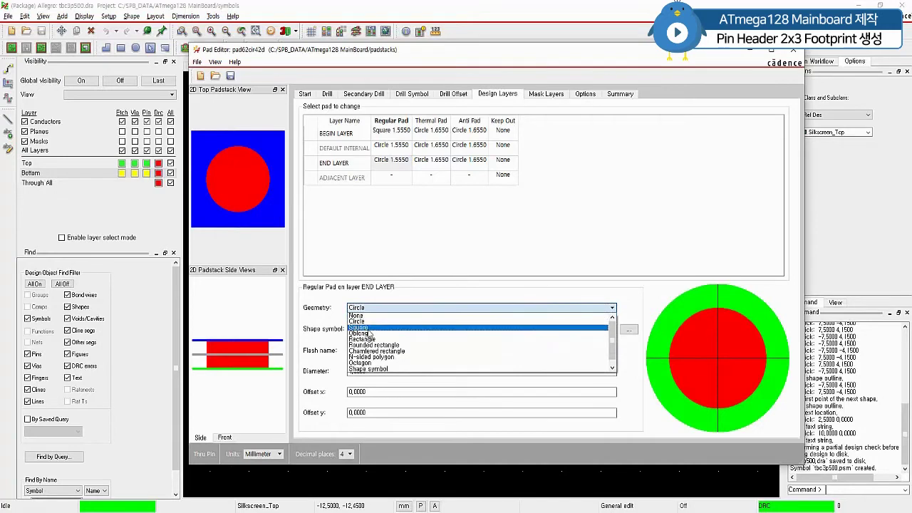
click(372, 333)
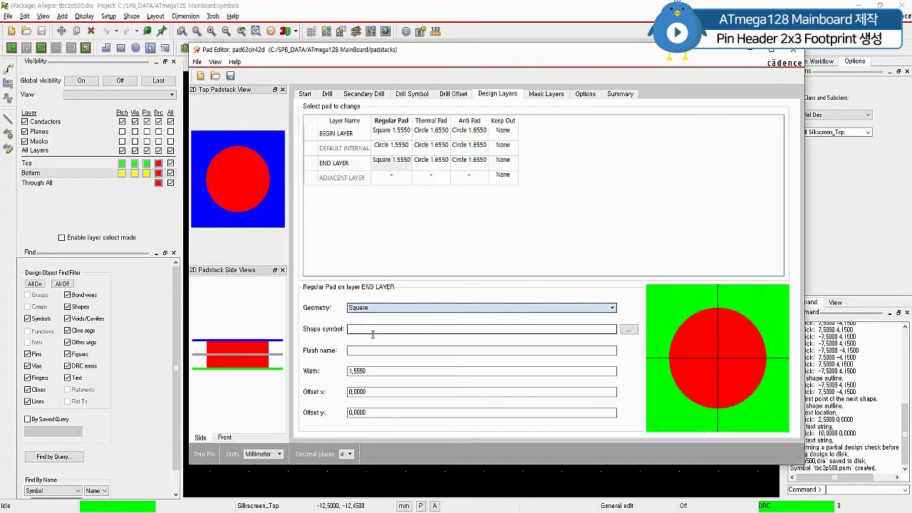
- Change the thermal pads of BEGIN LAYER and END LAYER, and the anti pad of BEGIN LAYER, to Square geometry
click(436, 133)
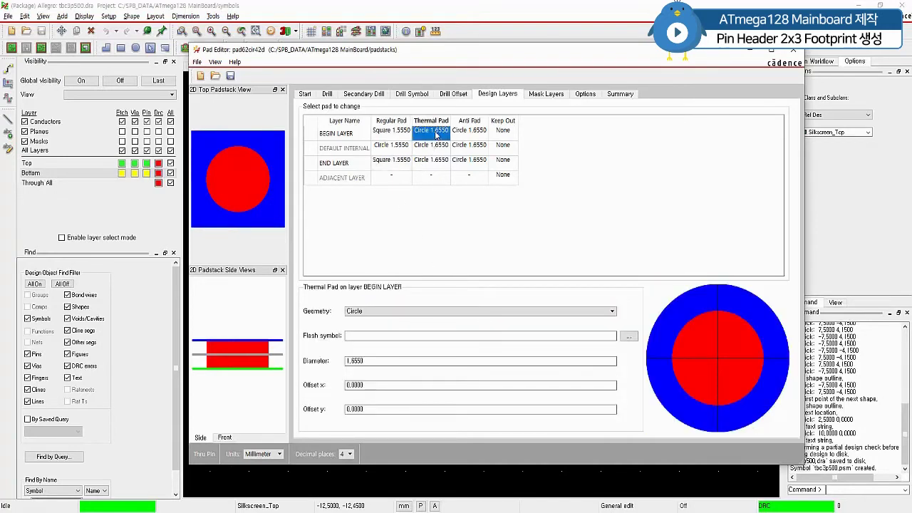
click(407, 311)
click(371, 332)
click(435, 161)
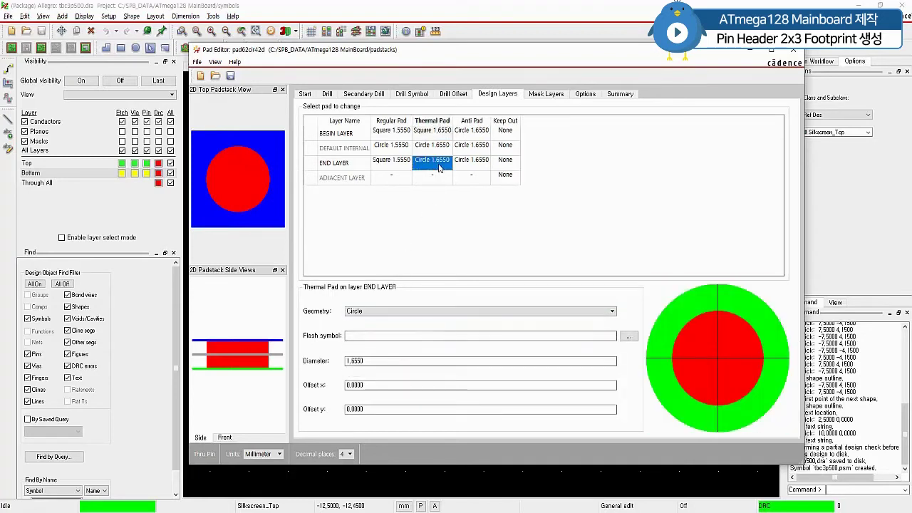
click(407, 312)
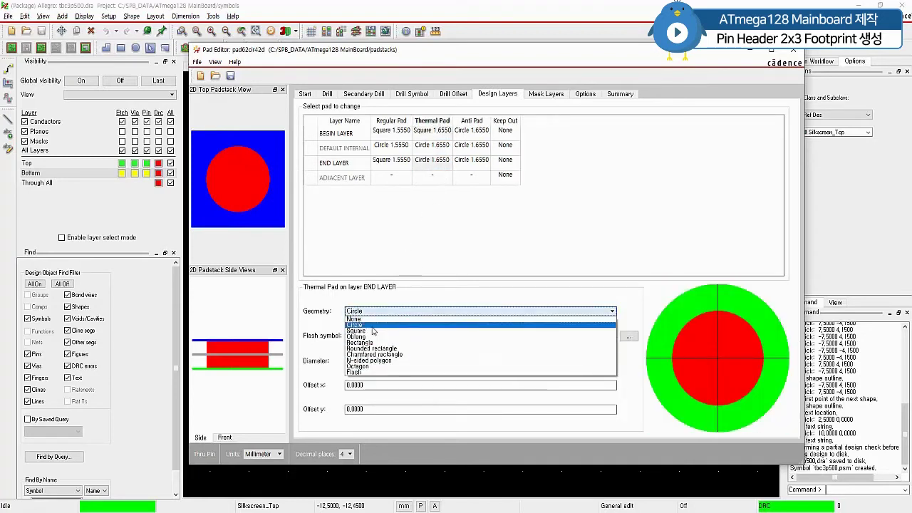
click(371, 331)
click(474, 133)
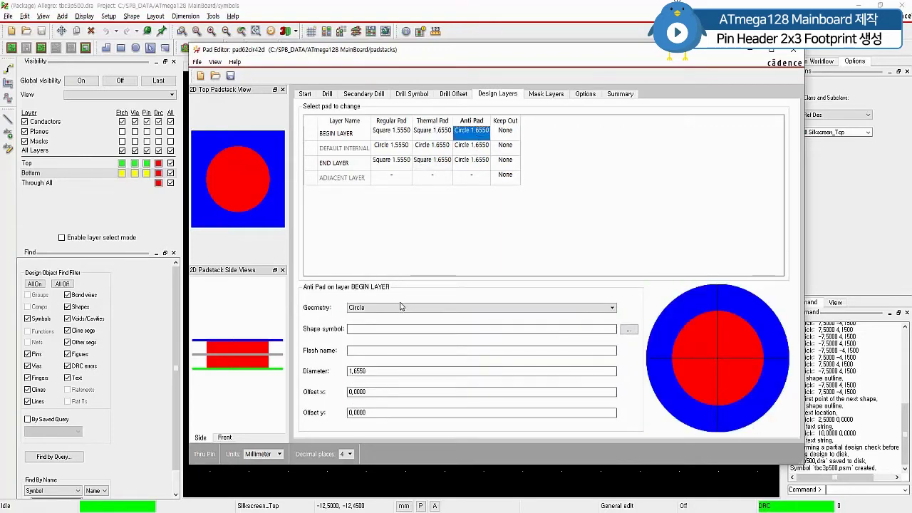
- Change the SOLDERMASK_TOP and SOLDERMASK_BOTTOM pads to Square geometry
click(552, 94)
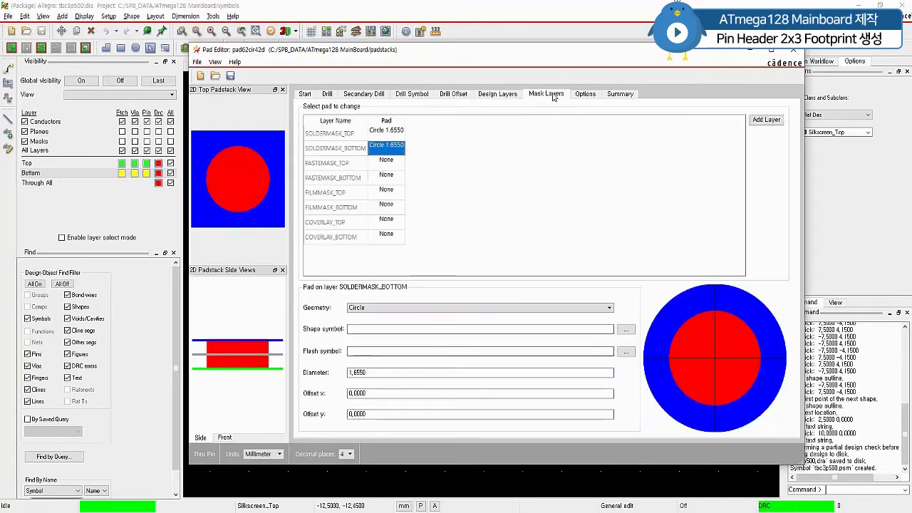
click(394, 132)
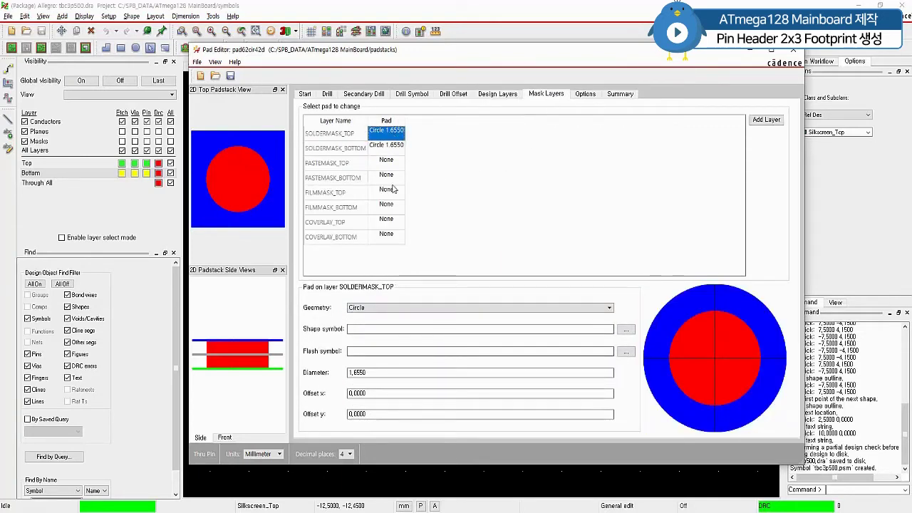
click(391, 308)
click(364, 326)
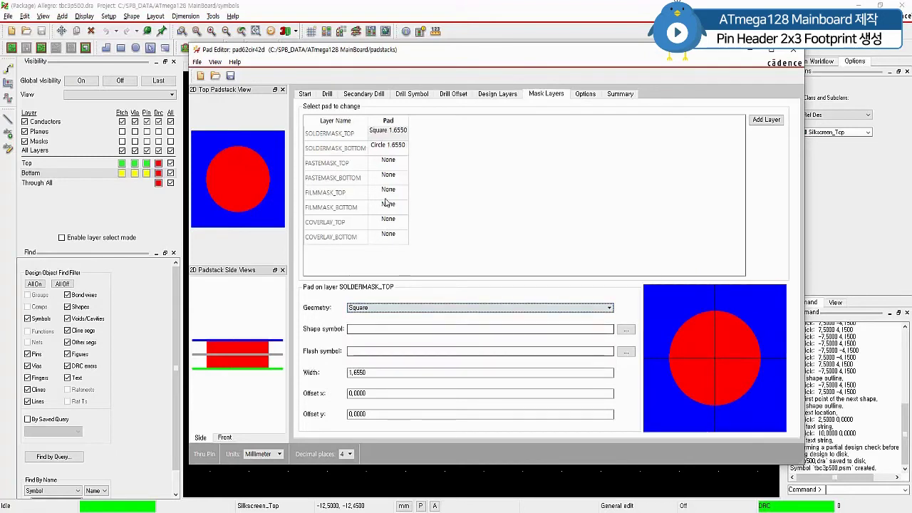
click(389, 145)
click(371, 308)
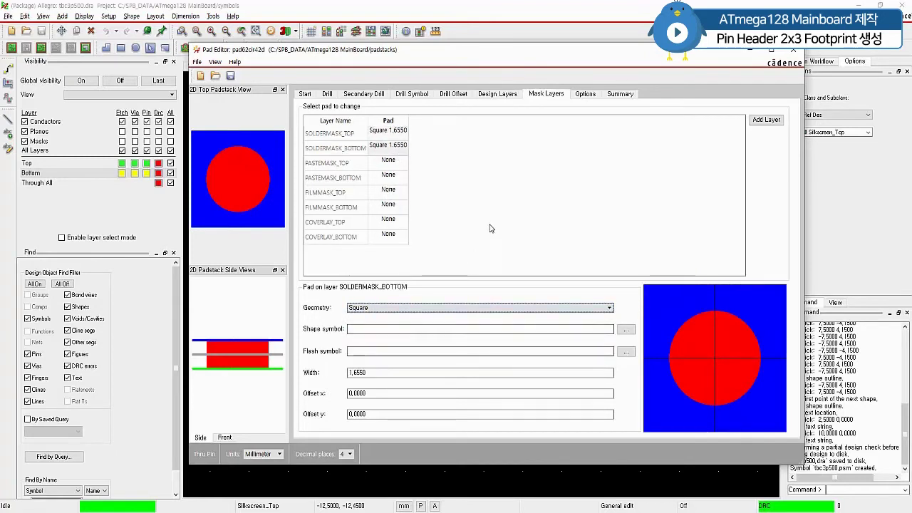
- Save the square padstack under the new name pad62sq42d and leave the padstack editor
click(620, 94)
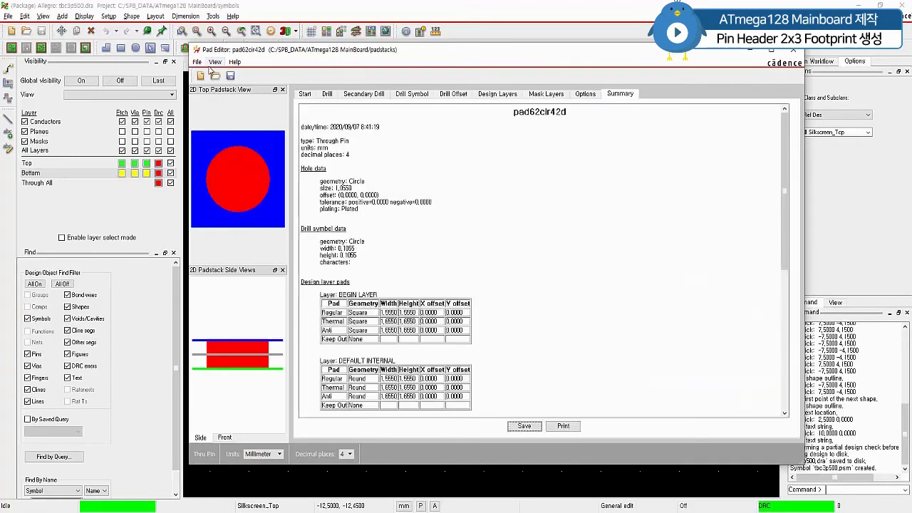
click(196, 62)
click(218, 142)
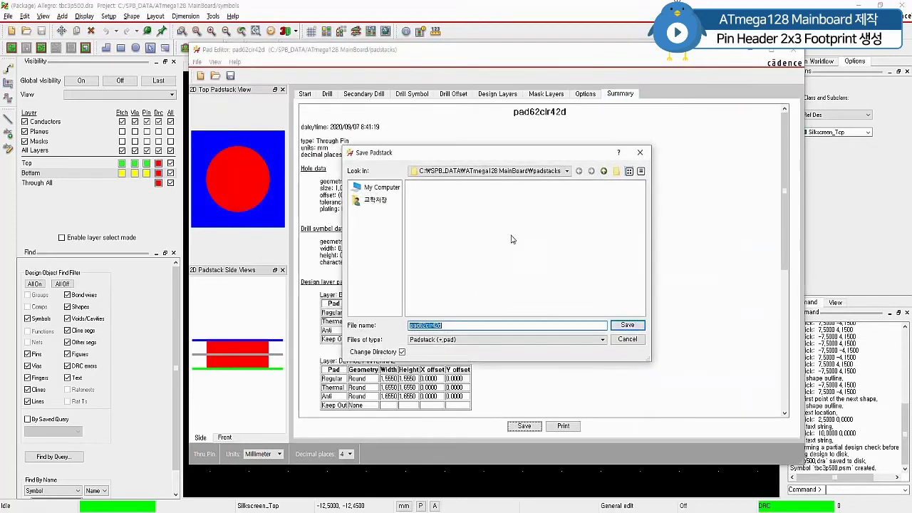
key(Delete)
key(Delete)
key(Delete)
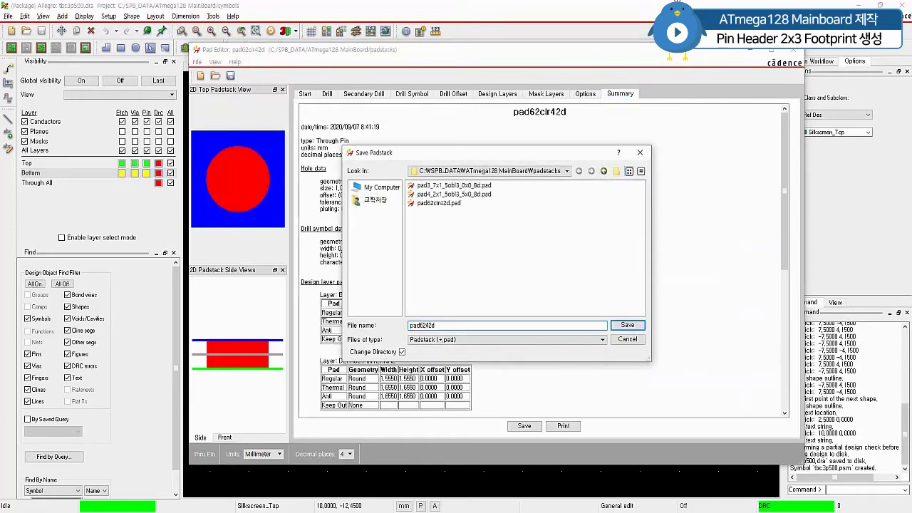
text(sq)
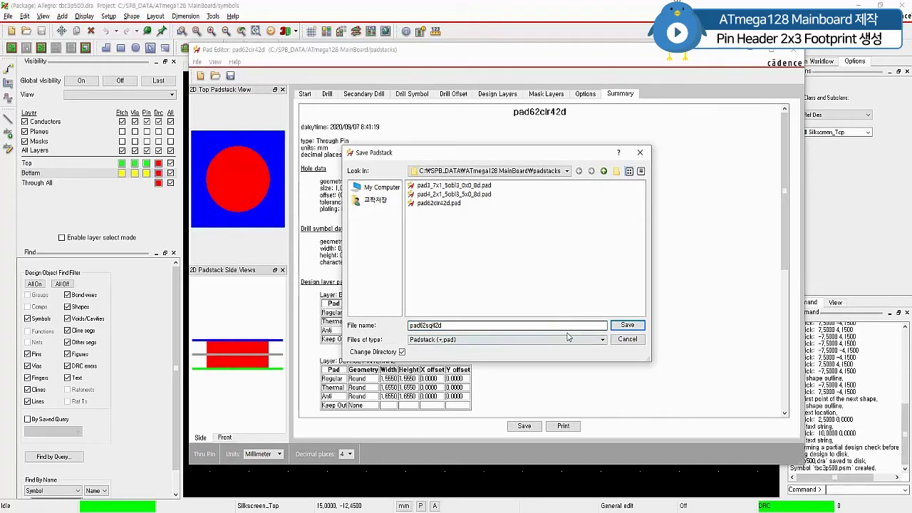
click(627, 325)
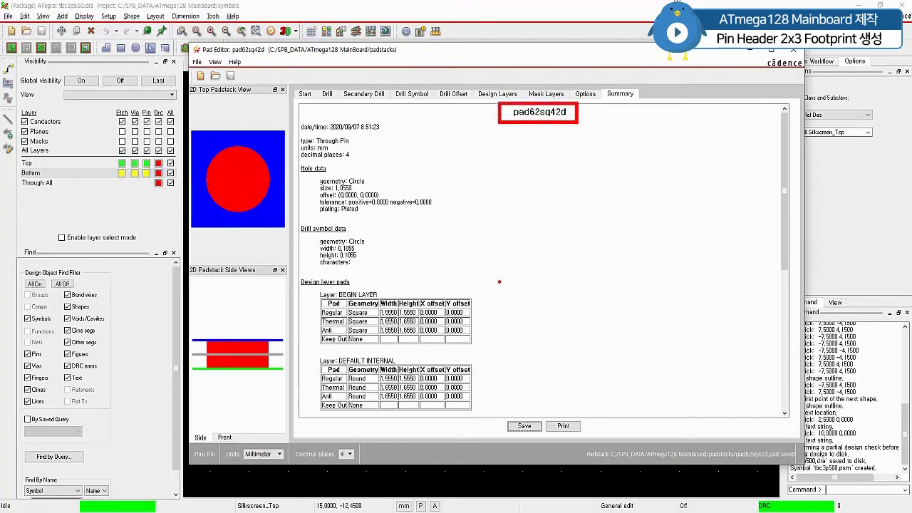
key(Escape)
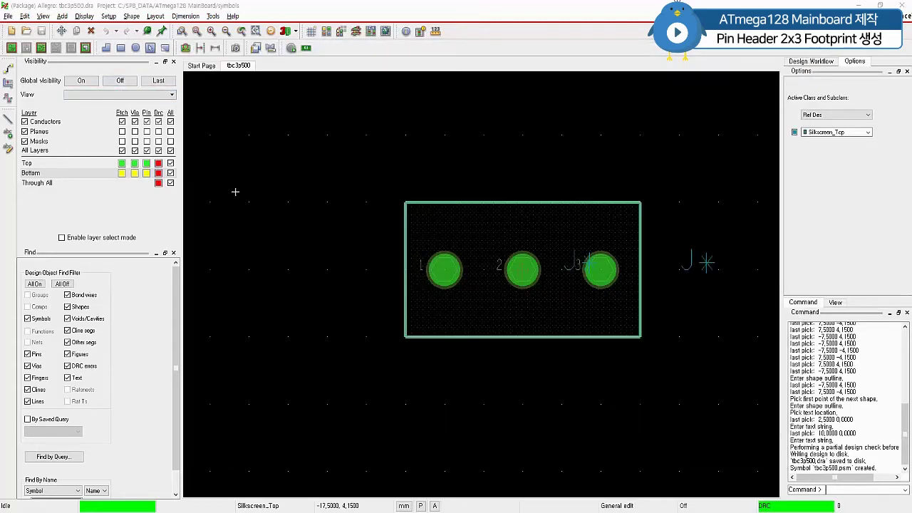
- Create a new package symbol drawing named ph2x3 in millimetres with A4 sheet size and accuracy 4
click(8, 17)
click(23, 29)
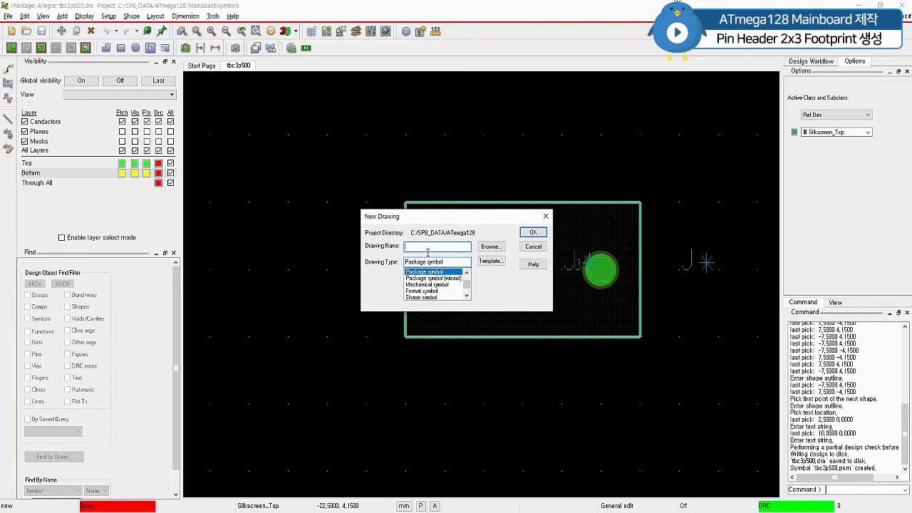
text(ph2x3)
click(534, 233)
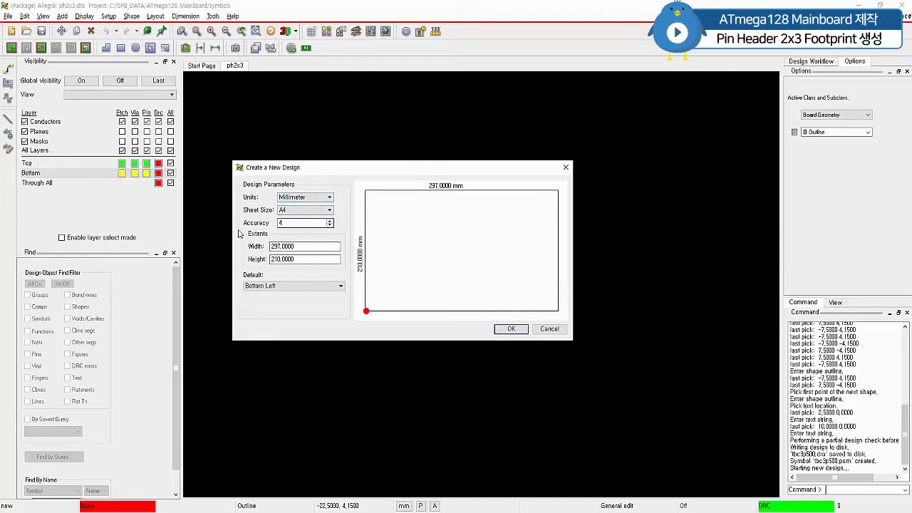
click(510, 329)
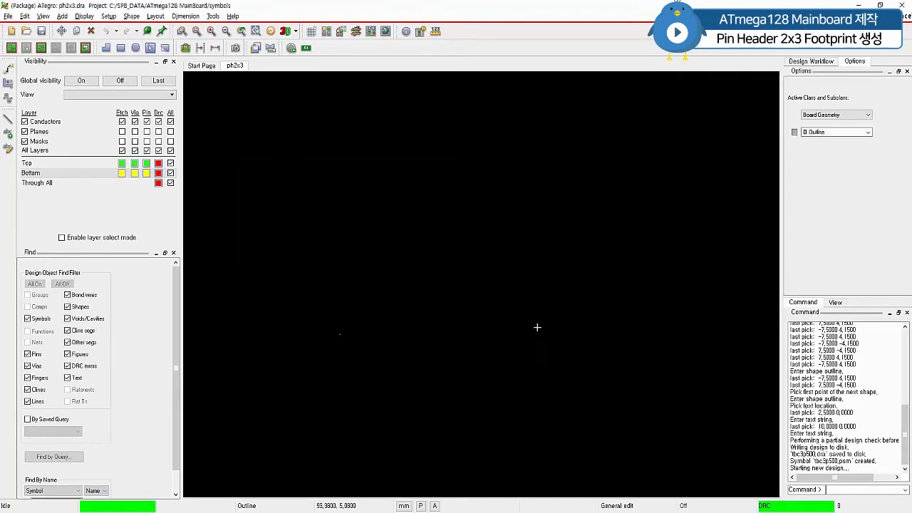
- Set the drawing extents to Left X -80 and Lower Y -80 in the design parameters
click(108, 16)
click(138, 28)
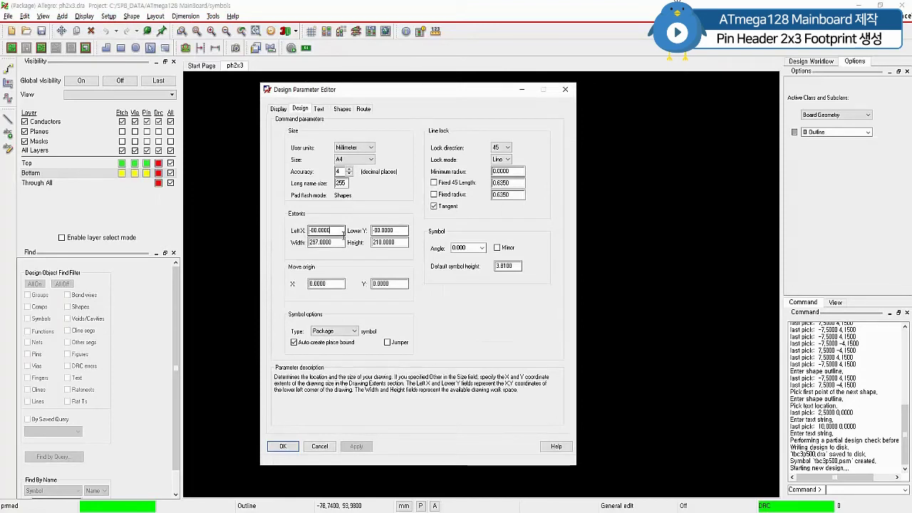
drag(333, 232, 305, 232)
key(Tab)
click(282, 447)
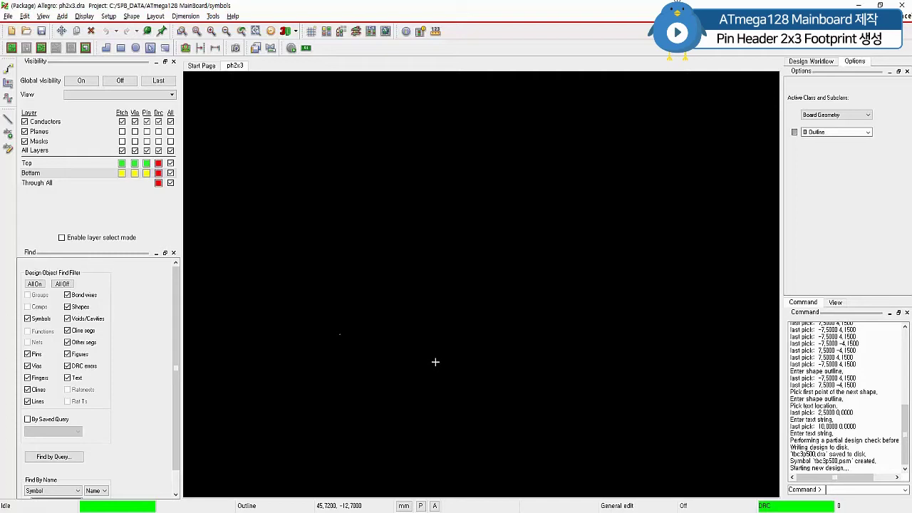
- Start adding connect pins and choose the padstack Pad62cir42d, filtering the padstack list with pad62*
click(291, 49)
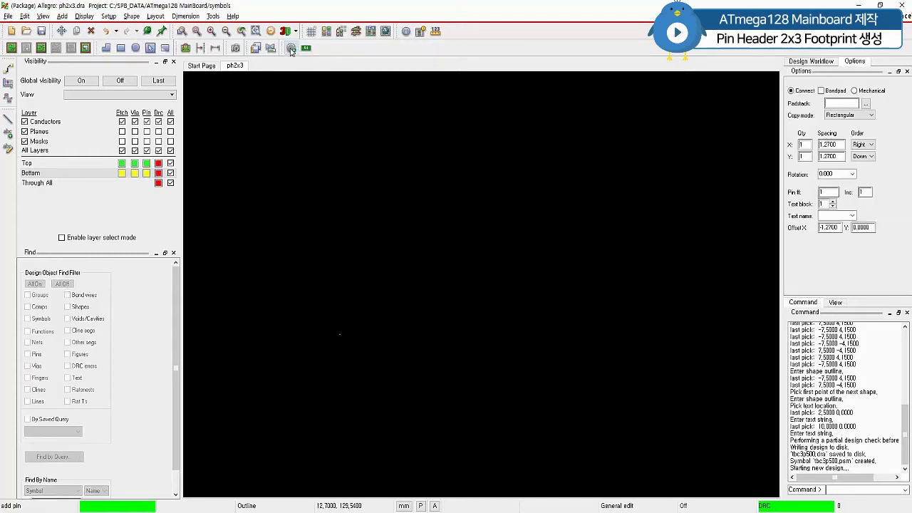
click(866, 104)
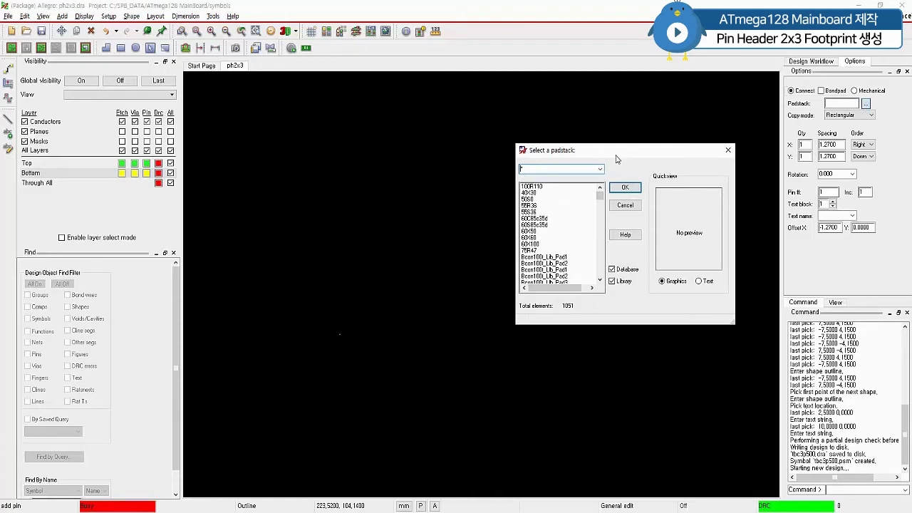
text(pad62*)
key(Return)
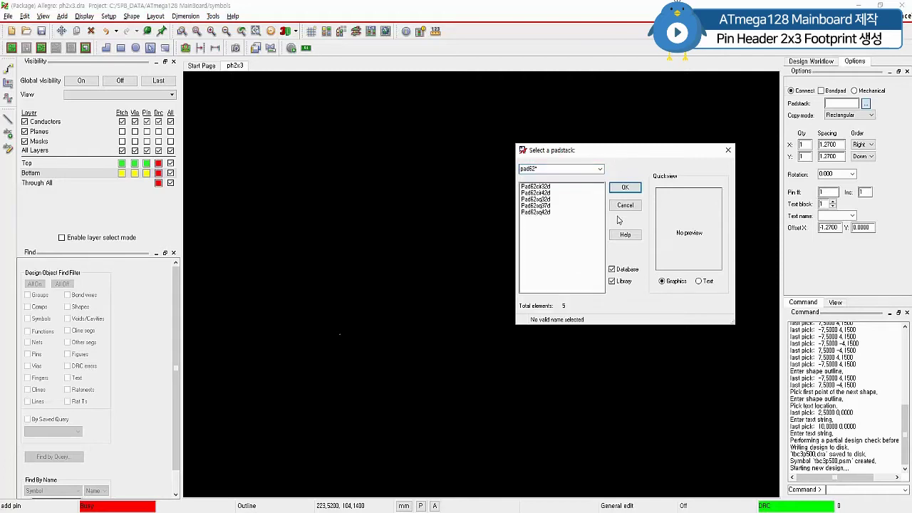
click(541, 193)
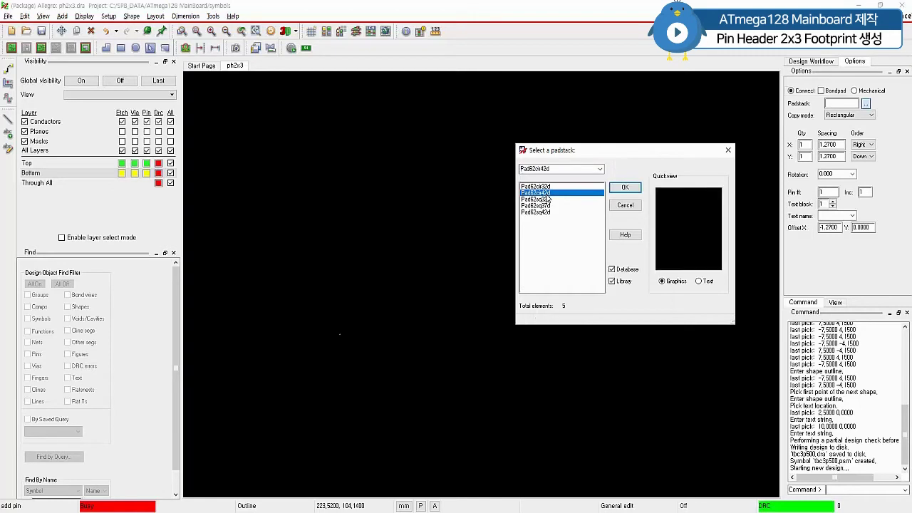
click(624, 189)
- Set the pin array's Y quantity to 3 with a Y spacing of 2.54 mm
scroll(365, 330, up, 2)
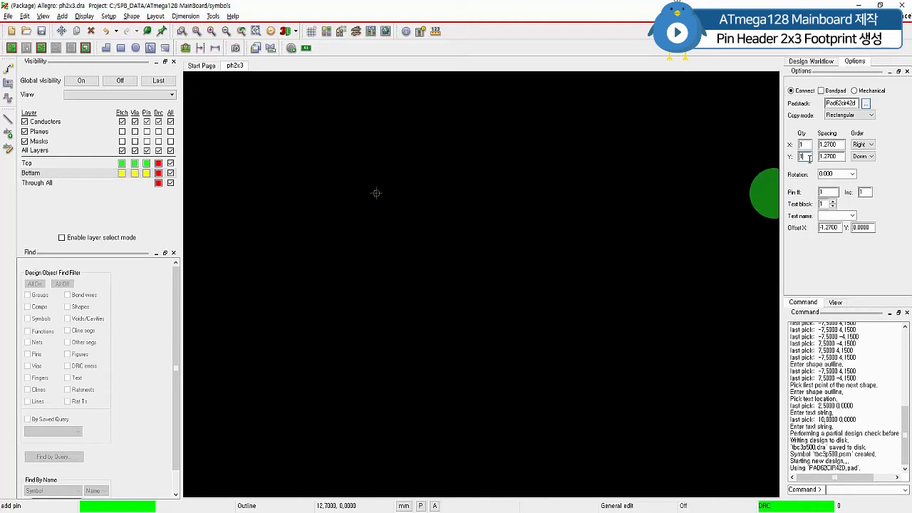
drag(808, 157, 790, 161)
text(3)
drag(846, 162, 815, 163)
text(2.54)
key(Return)
- Set the pin number increment to 2 and the pin text's X offset to 1.27 mm
drag(866, 193, 851, 194)
double_click(865, 192)
text(2)
key(Tab)
click(827, 228)
text(1.27)
key(Tab)
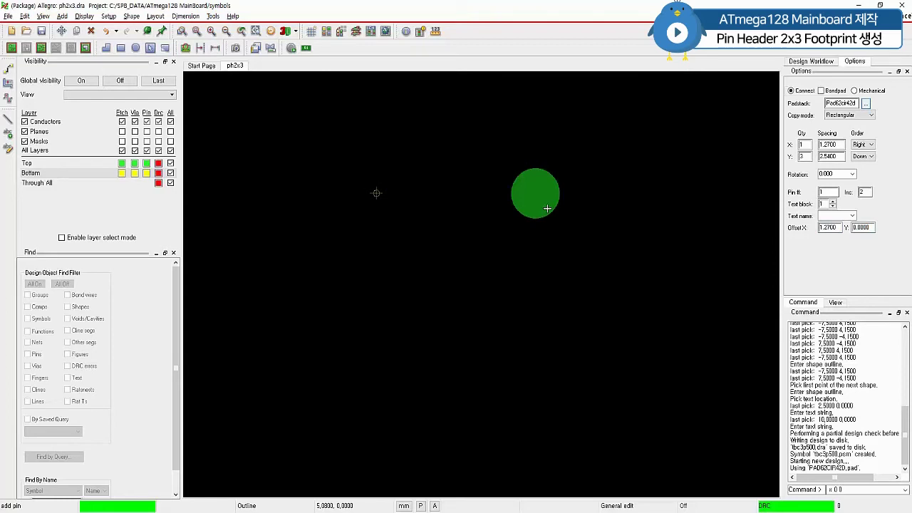
- Place the first pin column, numbered 1, 3 and 5, starting at coordinates 0 0
key(Return)
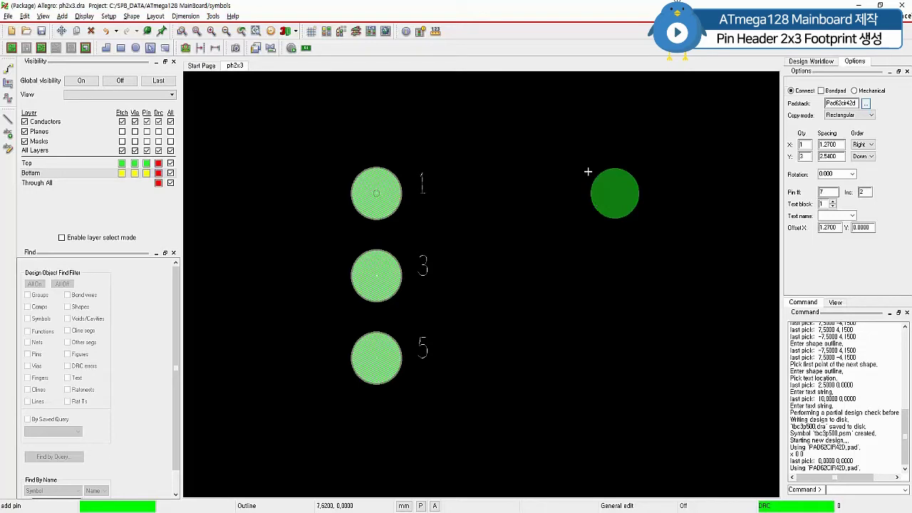
right_click(559, 147)
click(588, 187)
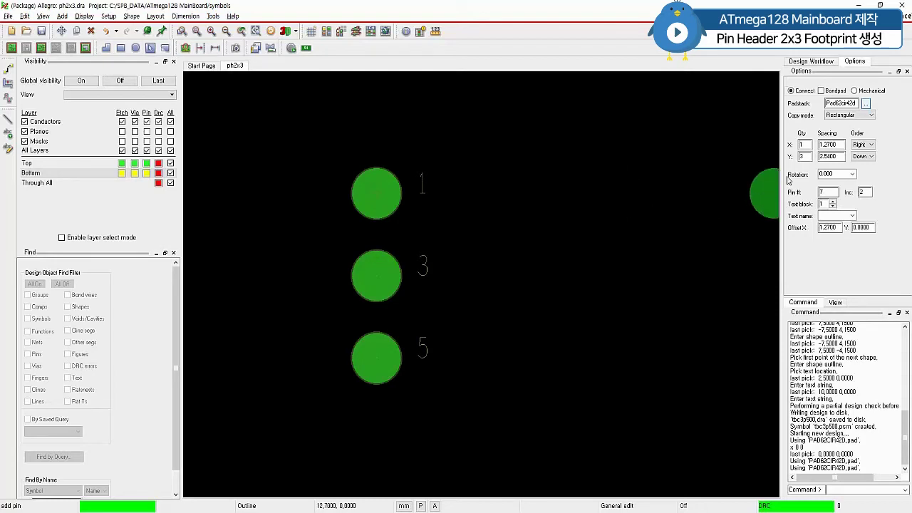
- Set the starting pin number to 2, place the second pin column at coordinates 2.54 0 and finish adding pins
drag(810, 160, 810, 189)
click(826, 192)
text(2)
text(x)
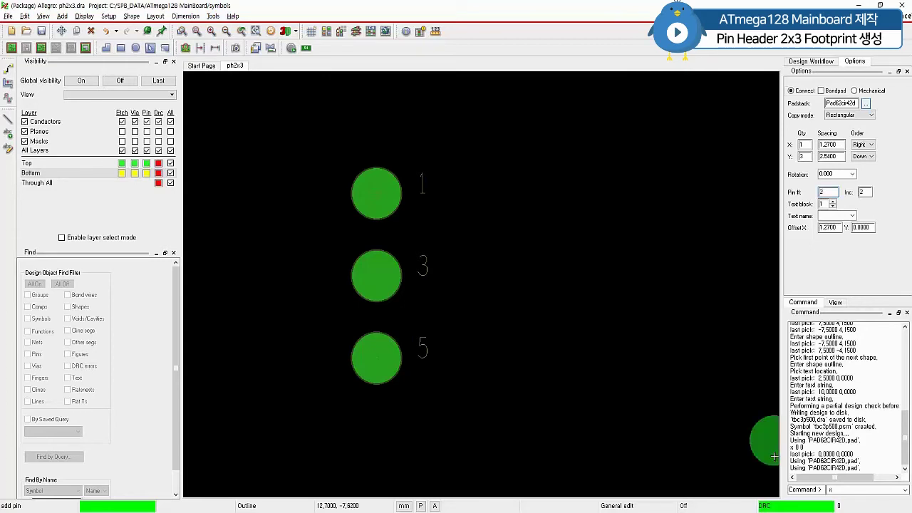
text( 2,54)
text( 0)
key(Return)
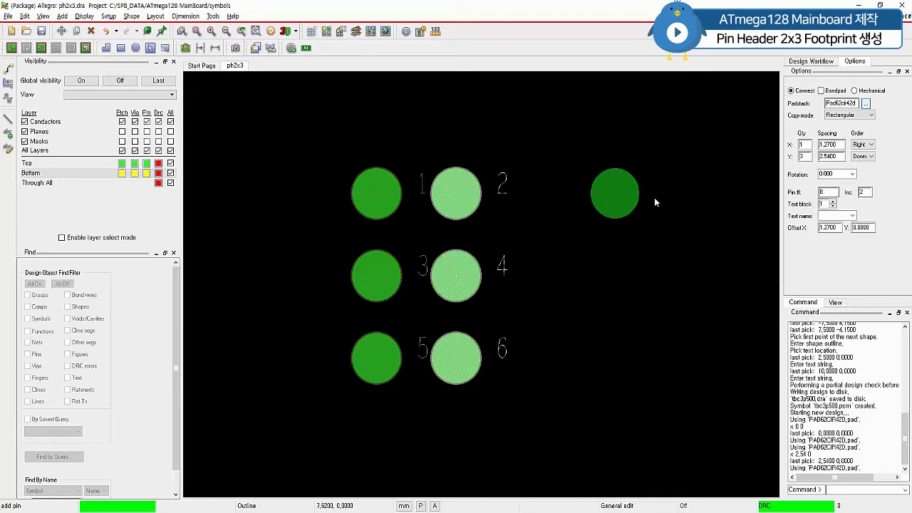
right_click(659, 202)
click(677, 205)
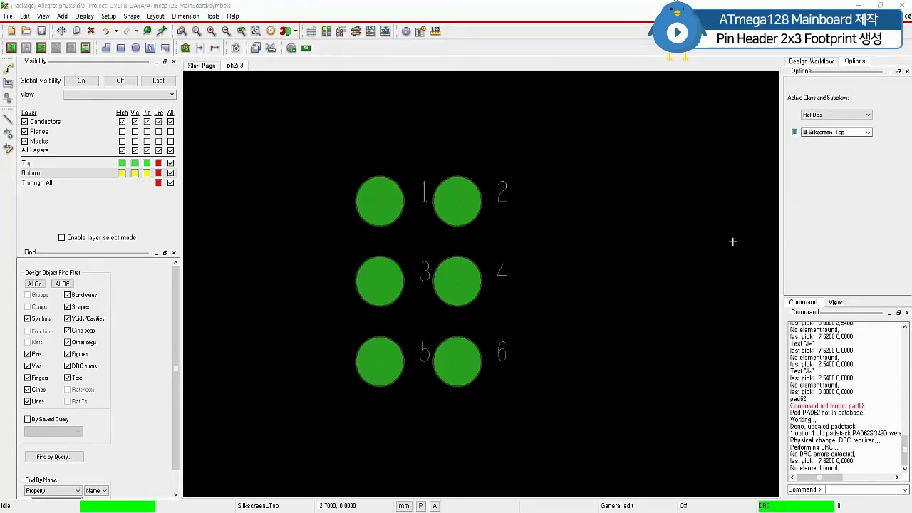
- Start a padstack replacement for pin 1 and choose Pad62cir42d as the old padstack, filtering the list with pad62*
click(392, 206)
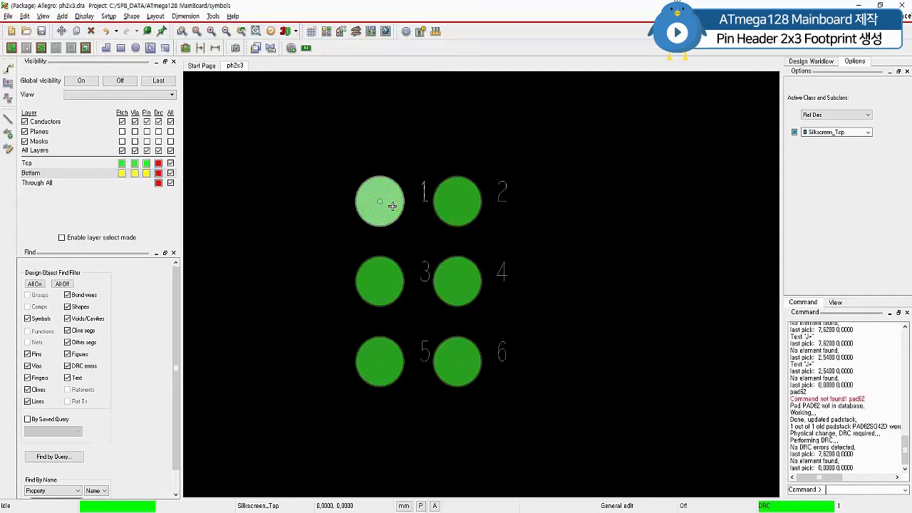
click(213, 17)
mouse_move(236, 28)
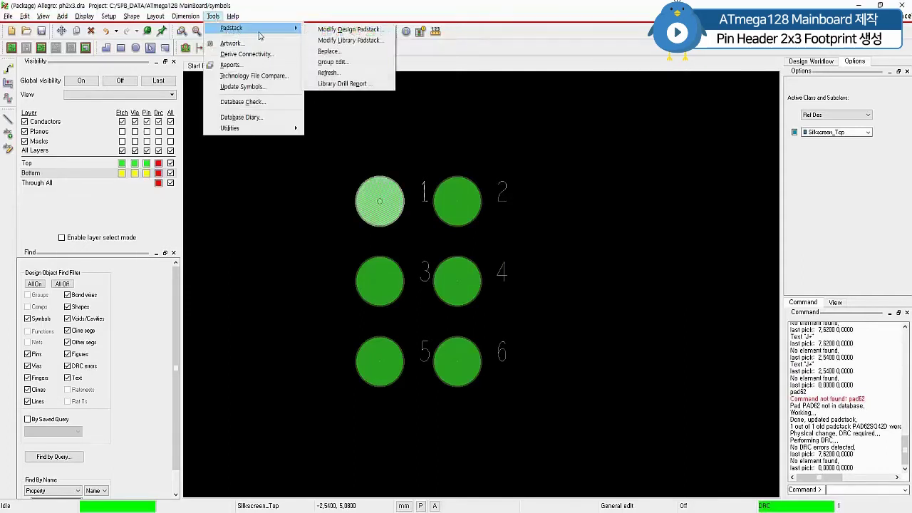
click(367, 56)
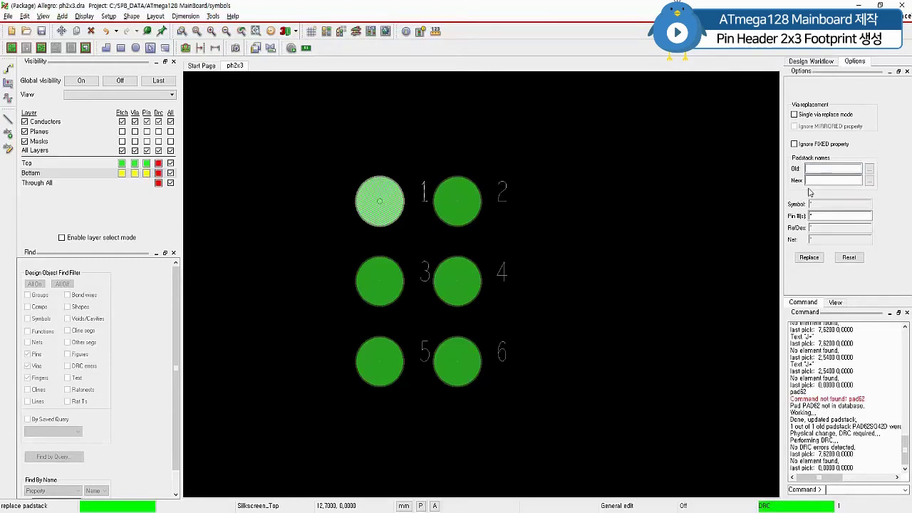
click(869, 169)
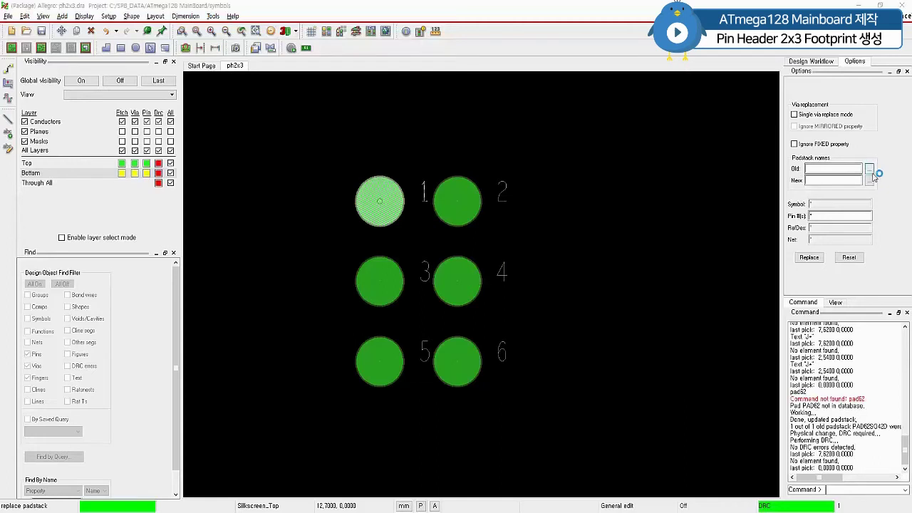
text(pad6)
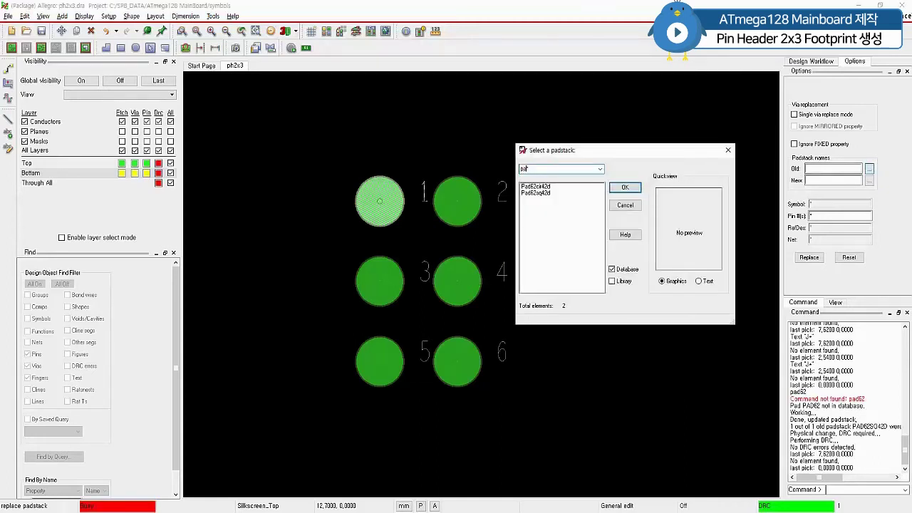
text(2)
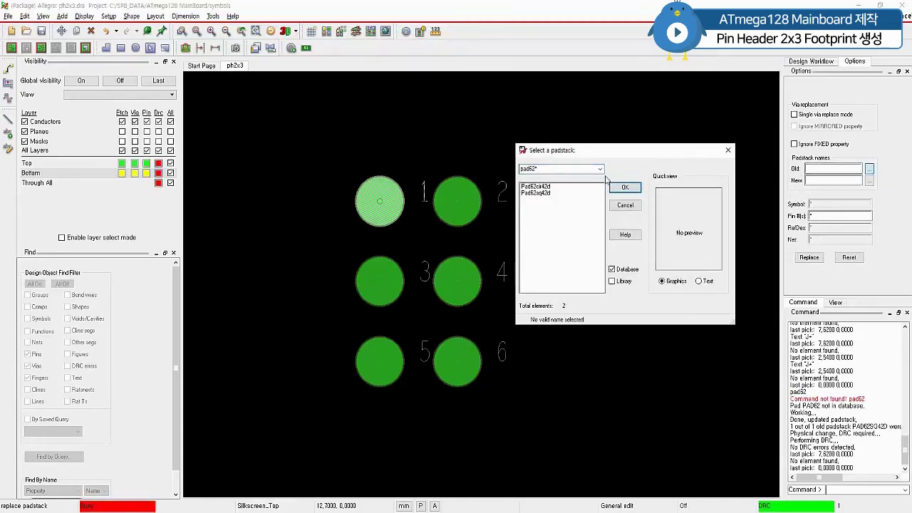
click(543, 188)
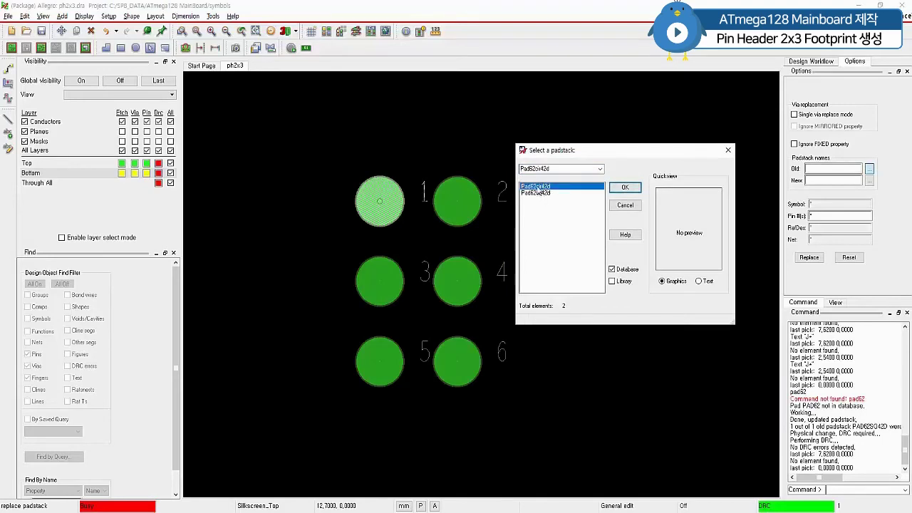
click(625, 188)
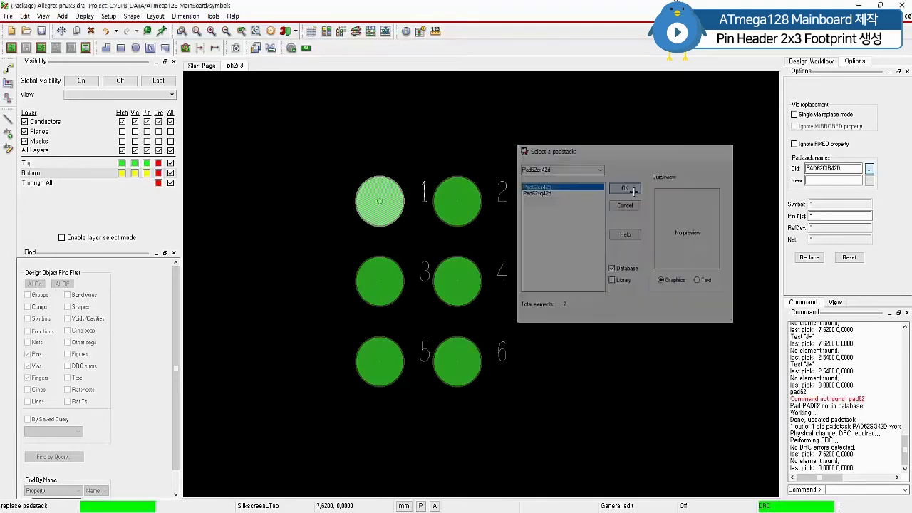
- Choose Pad62sq42d as the new padstack and run the replacement for pin number 1
click(870, 181)
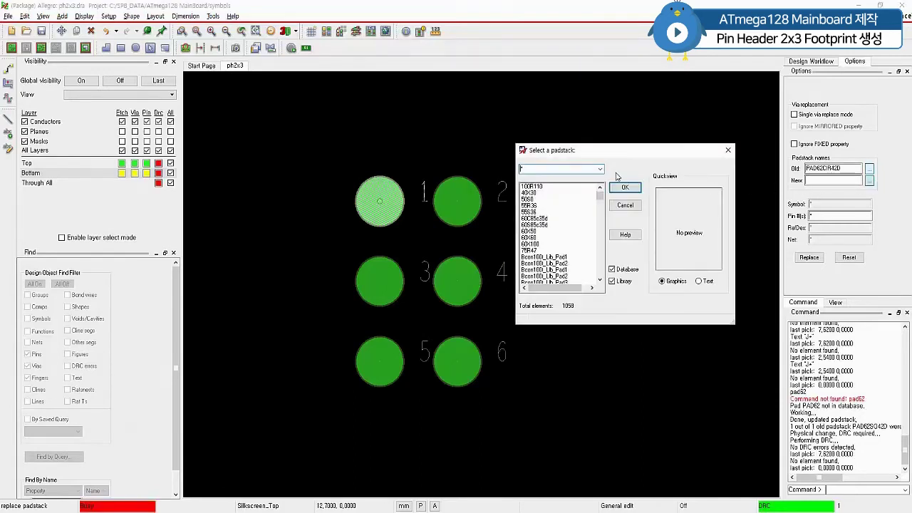
text(pad62*)
click(544, 213)
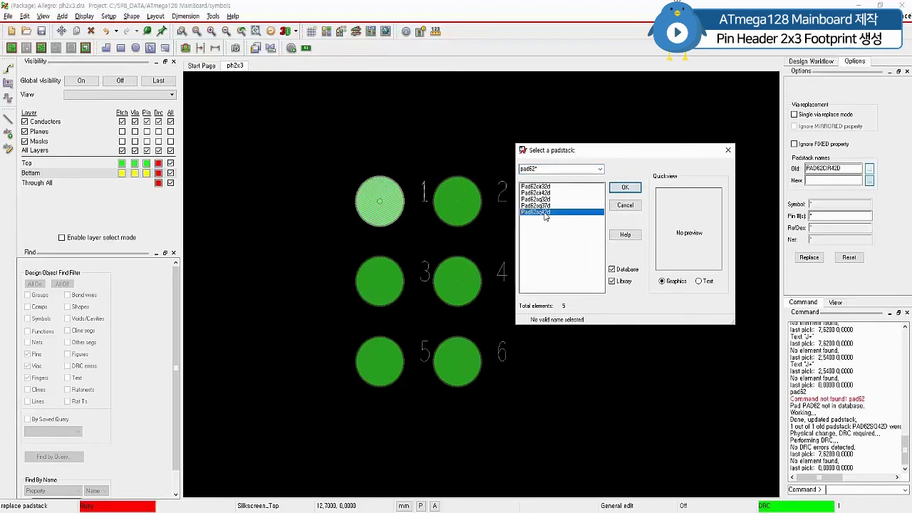
click(625, 188)
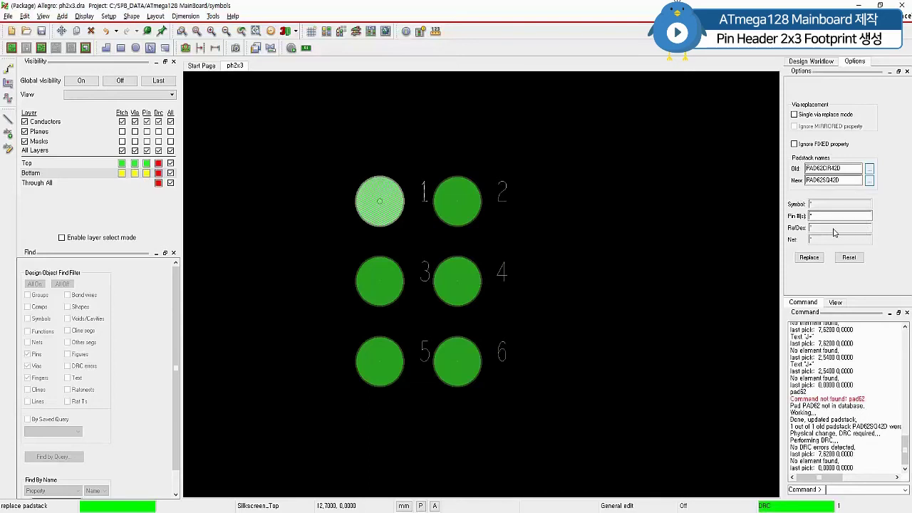
double_click(809, 217)
text(1)
click(810, 257)
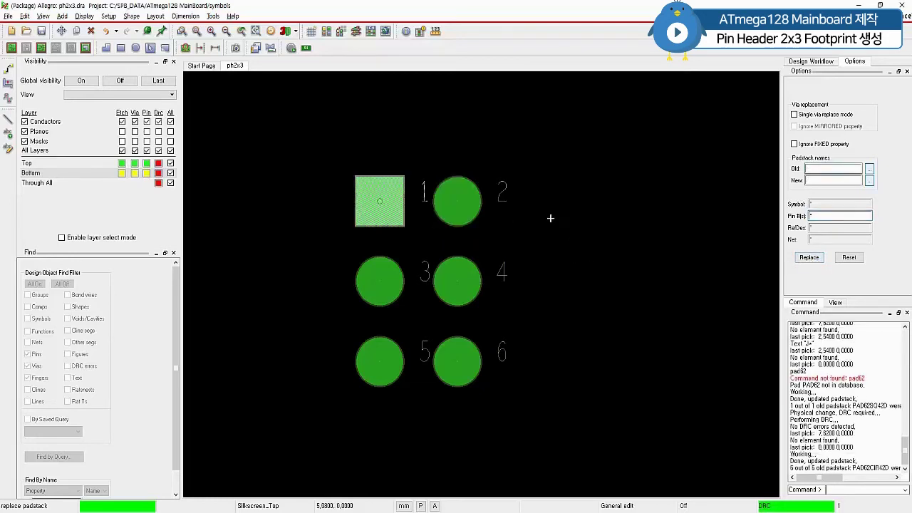
click(584, 215)
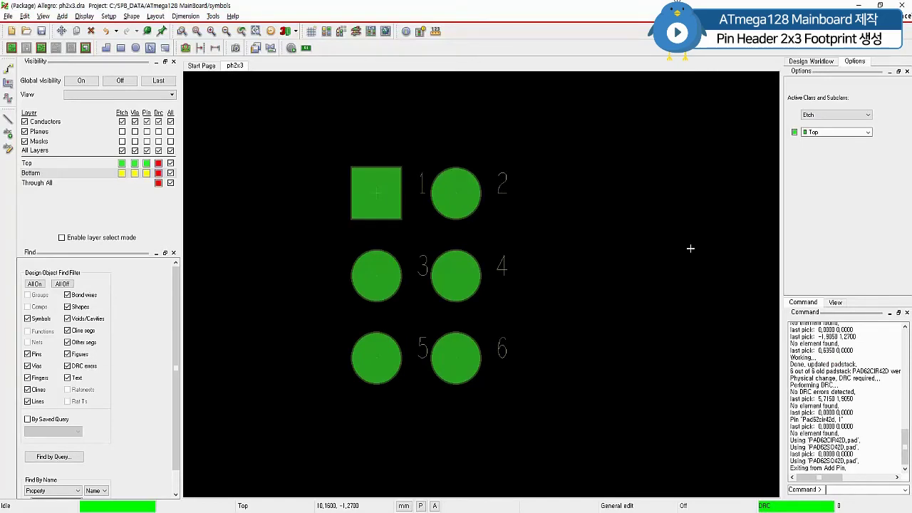
- Start adding a line on the Package Geometry class, Silkscreen_Top subclass
click(9, 121)
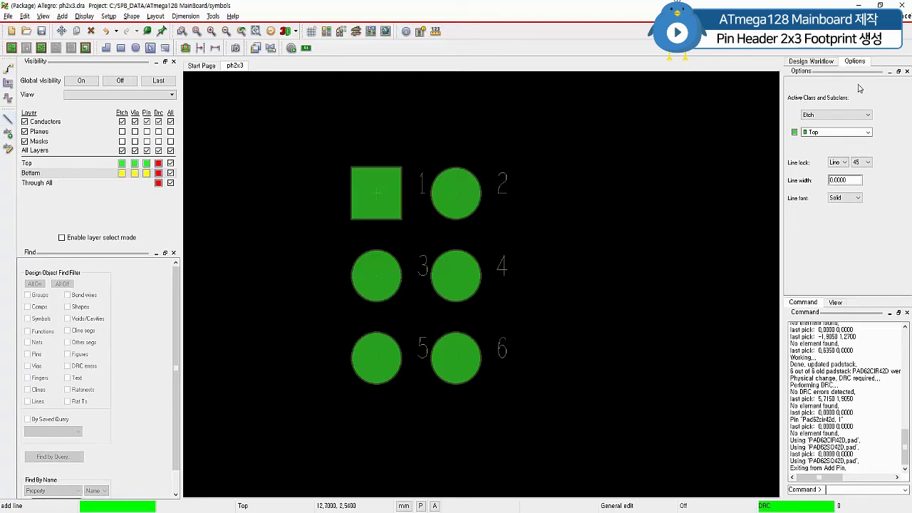
click(848, 115)
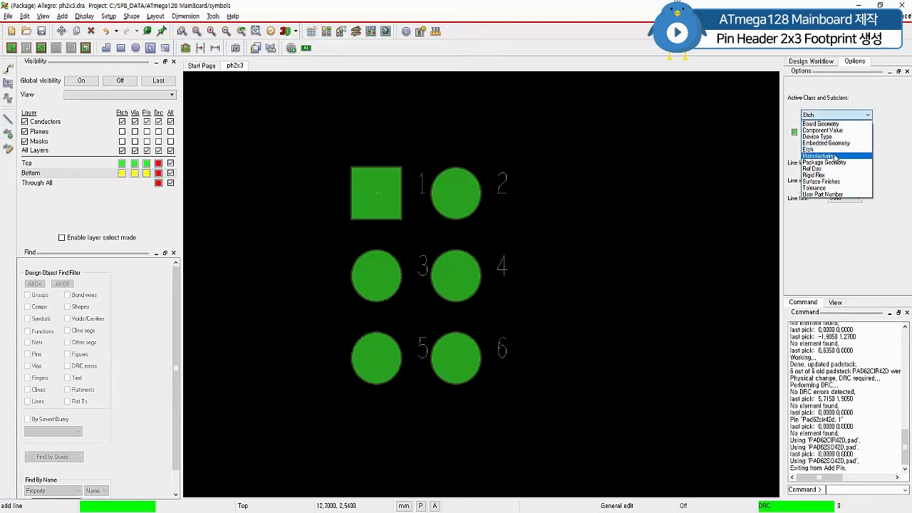
click(833, 163)
click(833, 134)
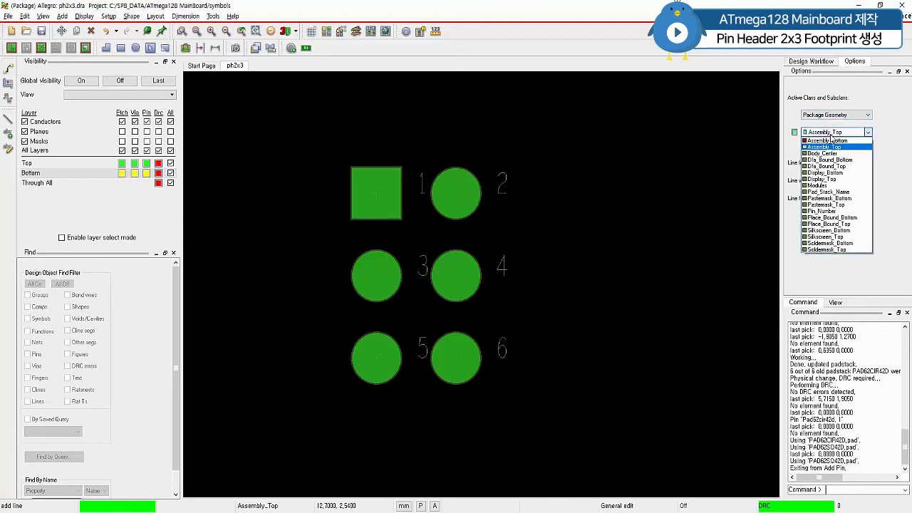
click(827, 237)
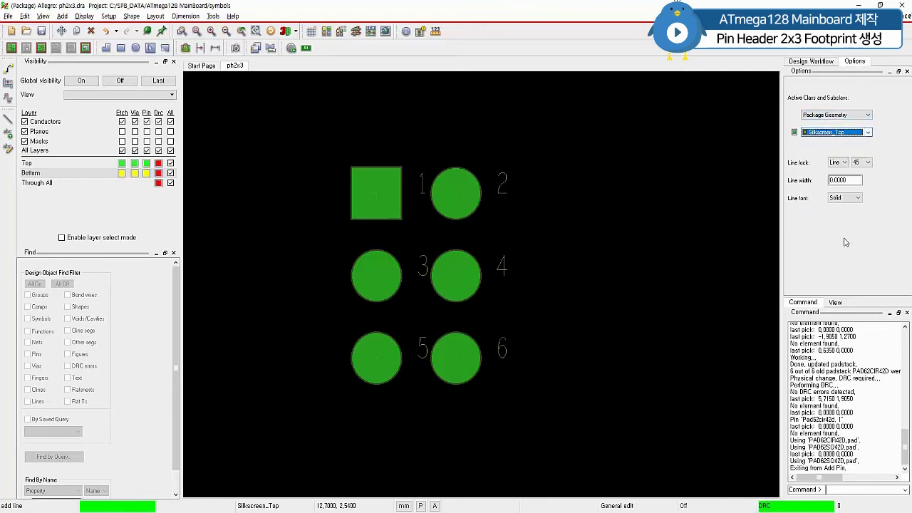
- Set the line lock angle to 90 and the line width to 0.2 mm
click(862, 163)
click(864, 184)
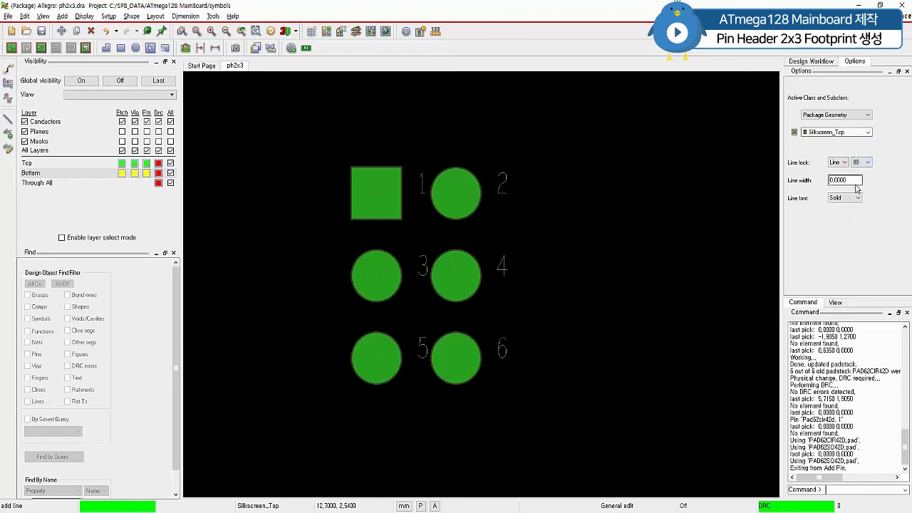
drag(855, 180, 830, 187)
text(0,)
drag(848, 182, 821, 184)
text(0.2000)
- Draw a closed rectangular silkscreen outline around the pins from X -1.23, Y 1.27, 5 mm wide and 7.62 mm high
click(848, 491)
key(BackSpace)
key(BackSpace)
key(BackSpace)
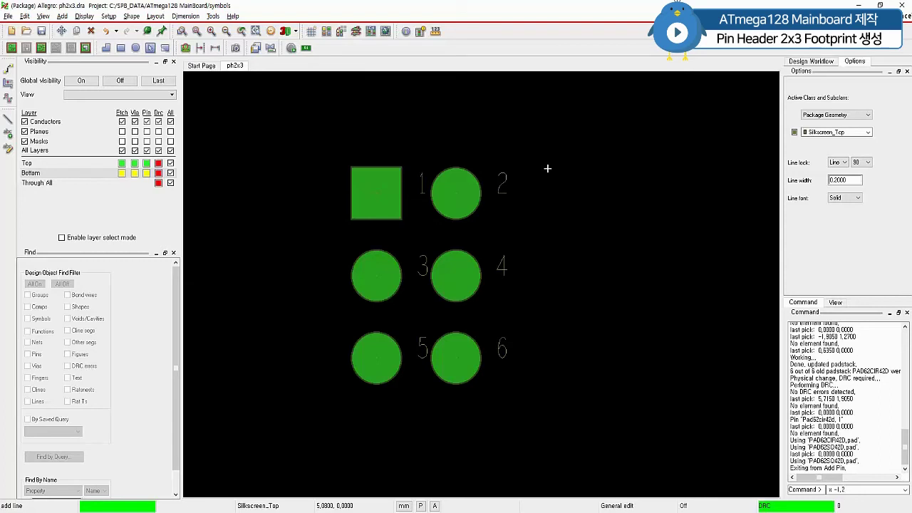
text(27)
key(Return)
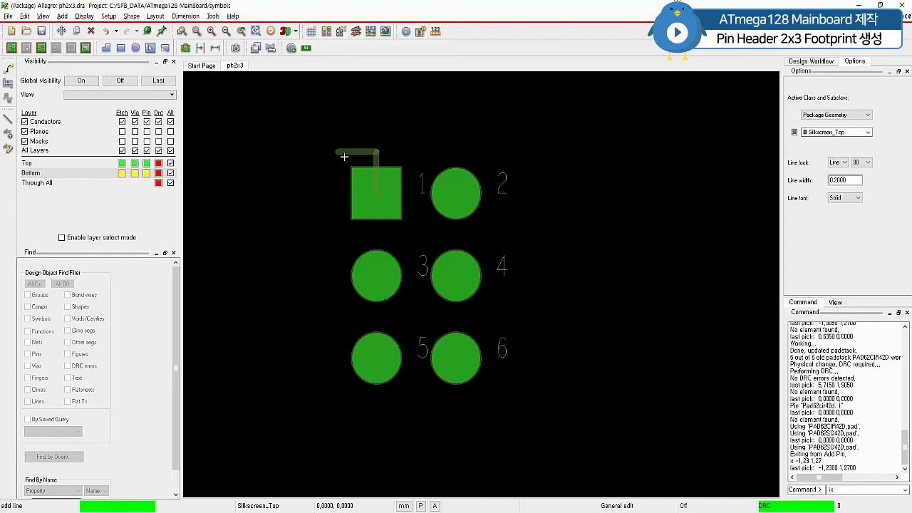
key(Return)
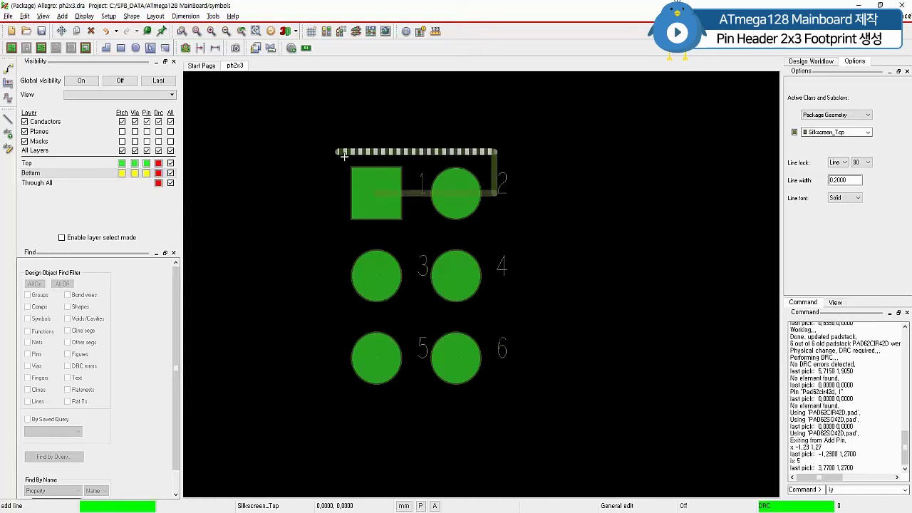
text(iy -7.62)
key(Return)
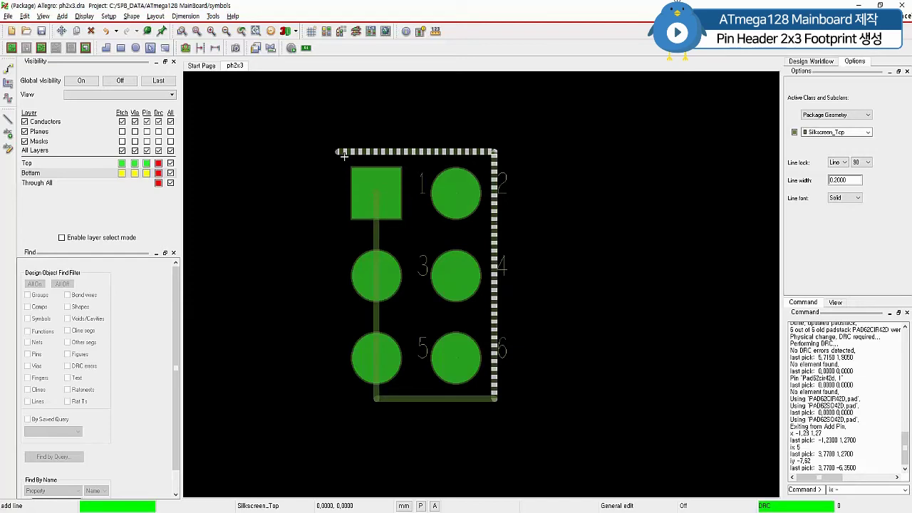
text(ix -5)
key(Return)
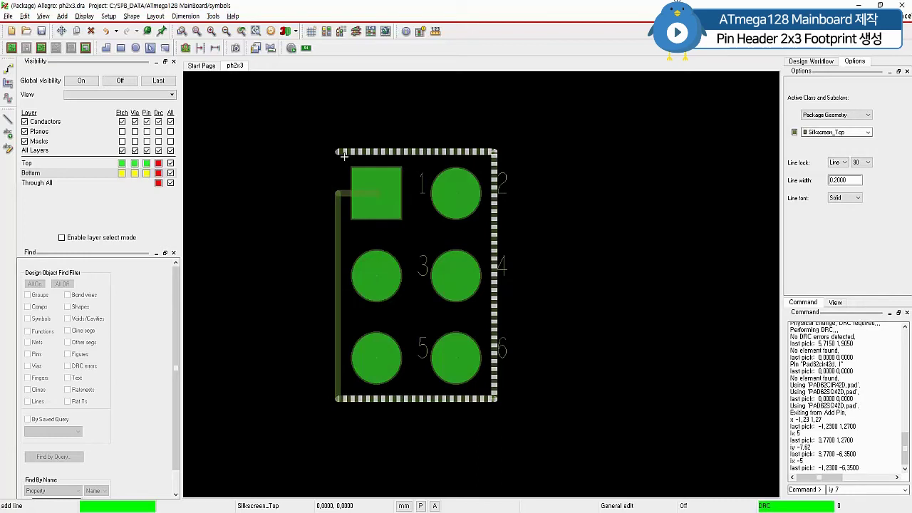
key(Return)
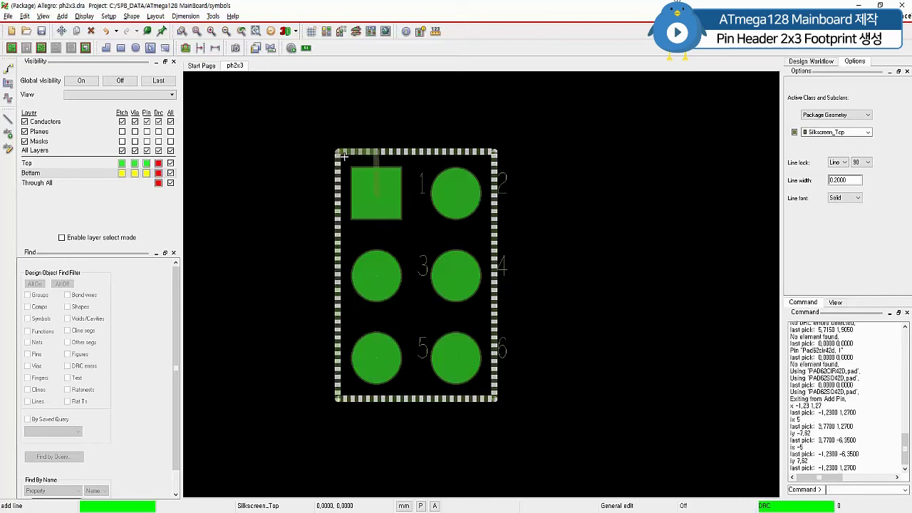
right_click(354, 130)
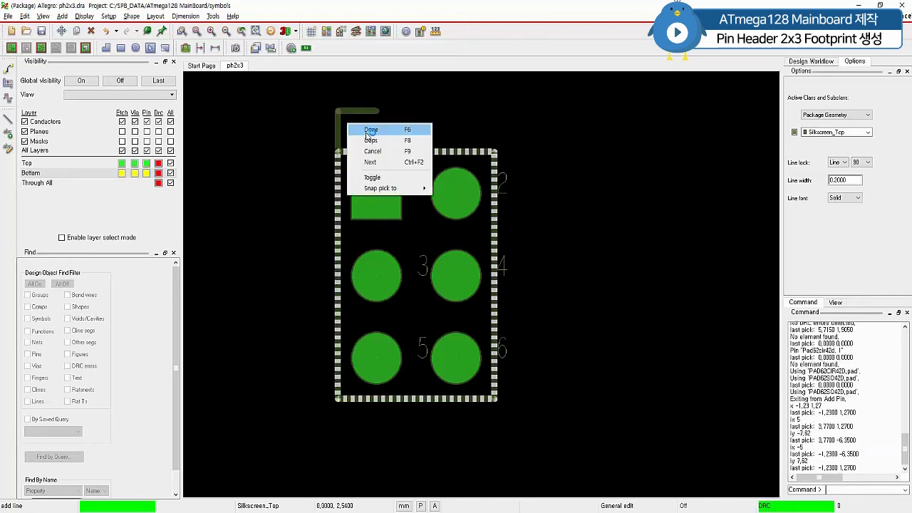
click(367, 135)
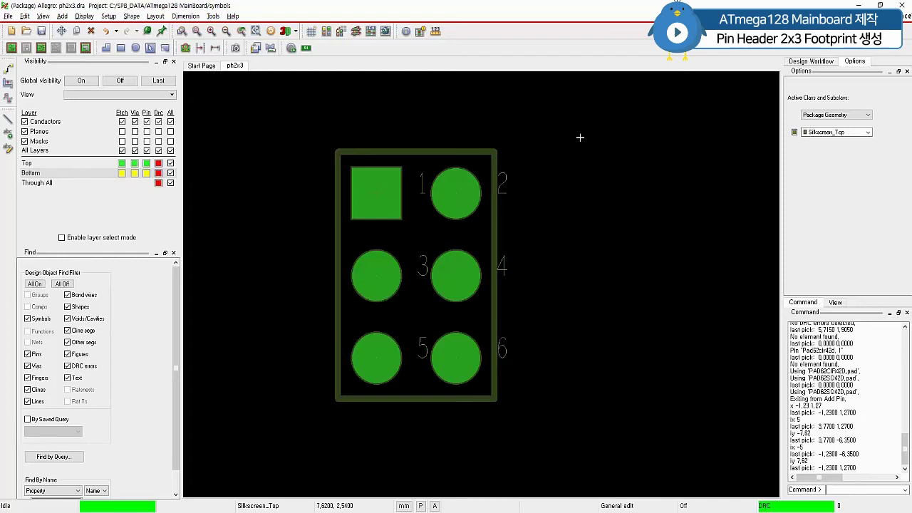
- Start adding a line on the Package Geometry class, Assembly_Top subclass
click(8, 119)
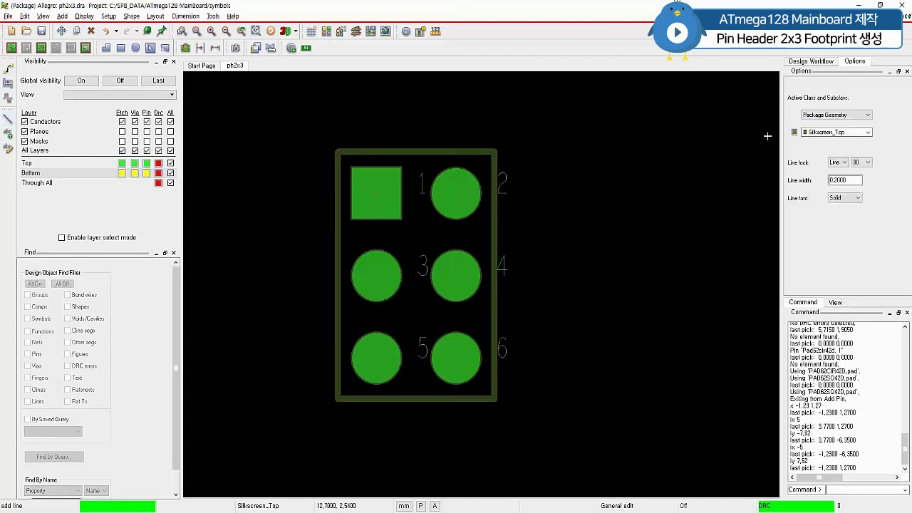
click(852, 134)
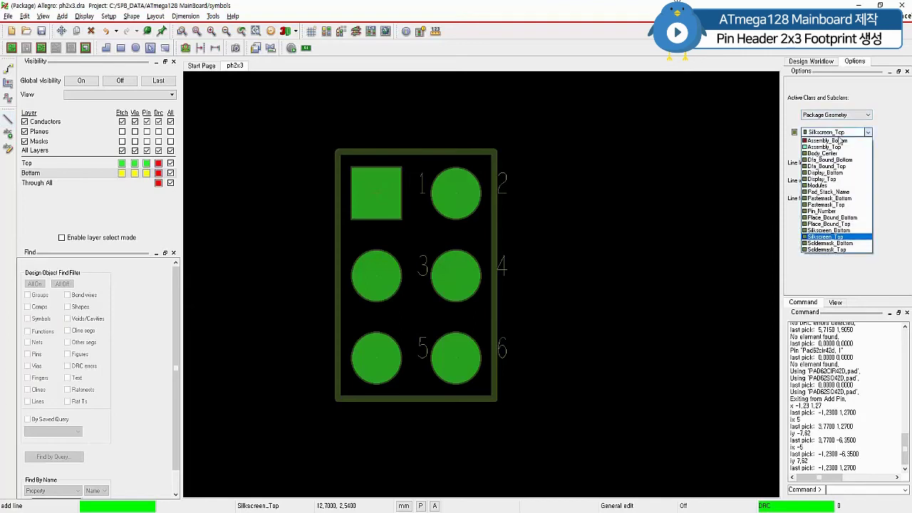
click(824, 148)
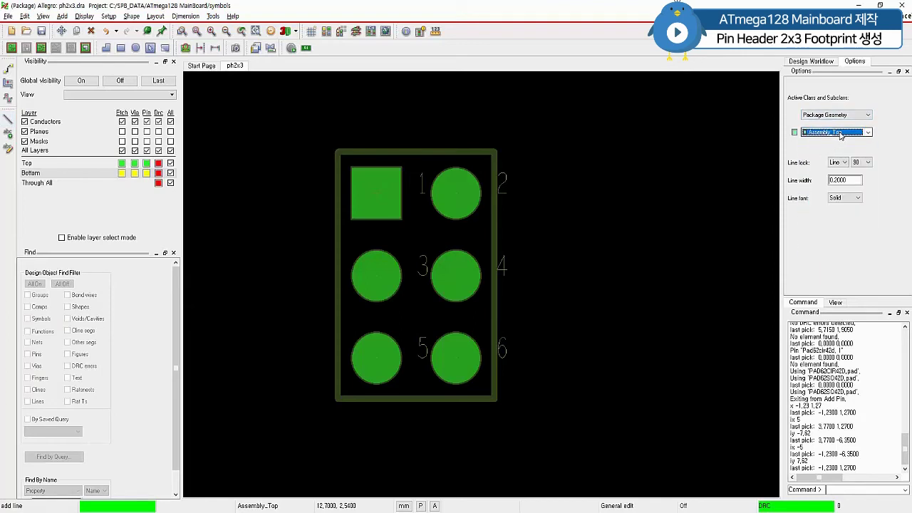
- Draw a closed rectangular assembly outline around the pins from X -1.23, Y 1.27, 5 mm wide and 7.62 mm high
text(x)
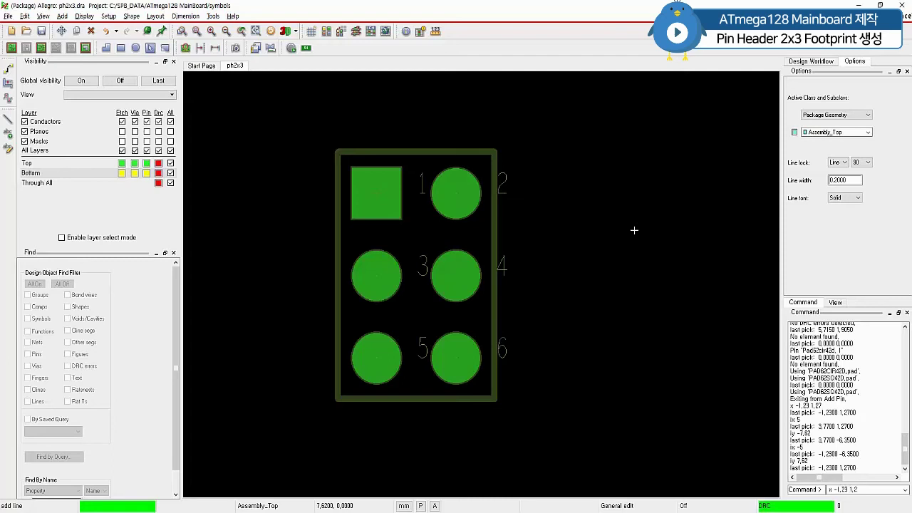
text(-1.23 1.27)
key(Return)
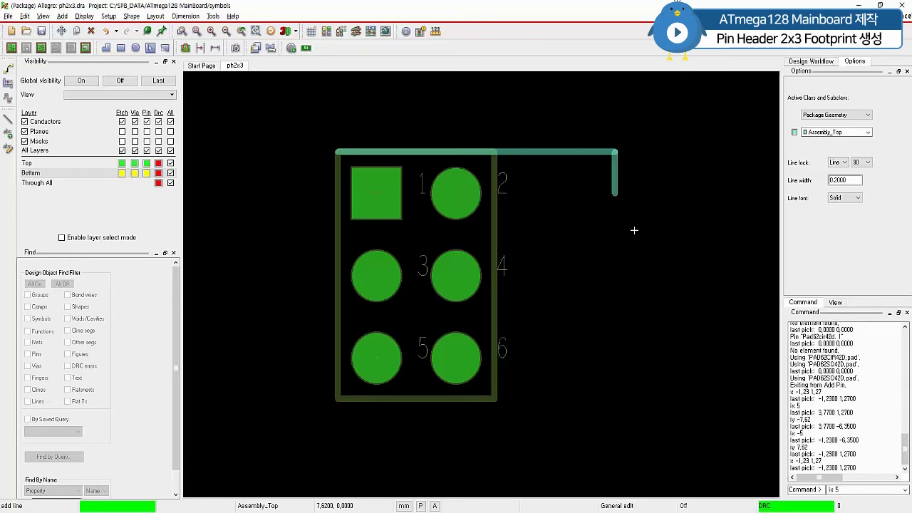
text(ix 5)
key(Return)
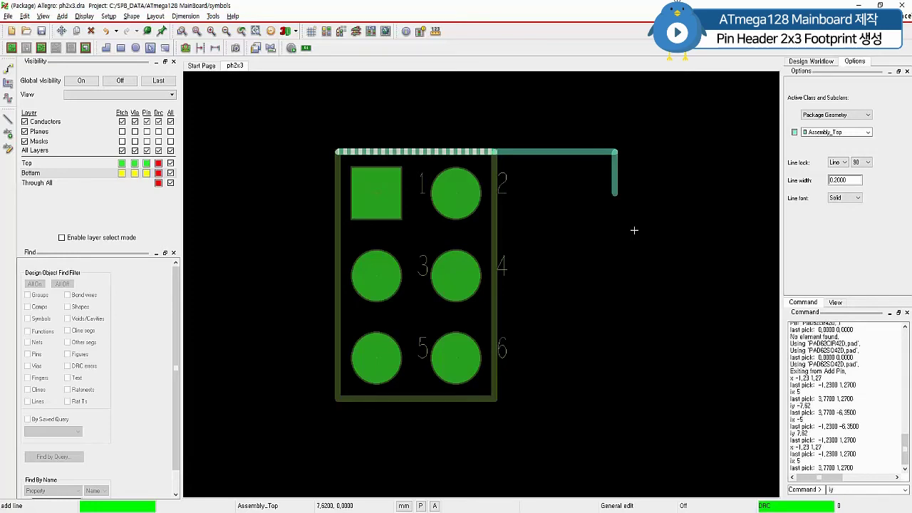
text(iy -7.62)
key(Return)
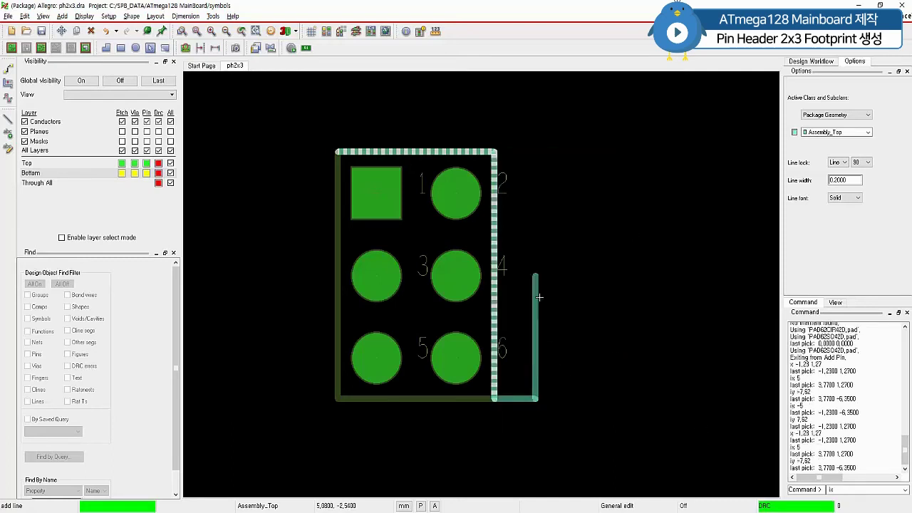
text(5)
key(Return)
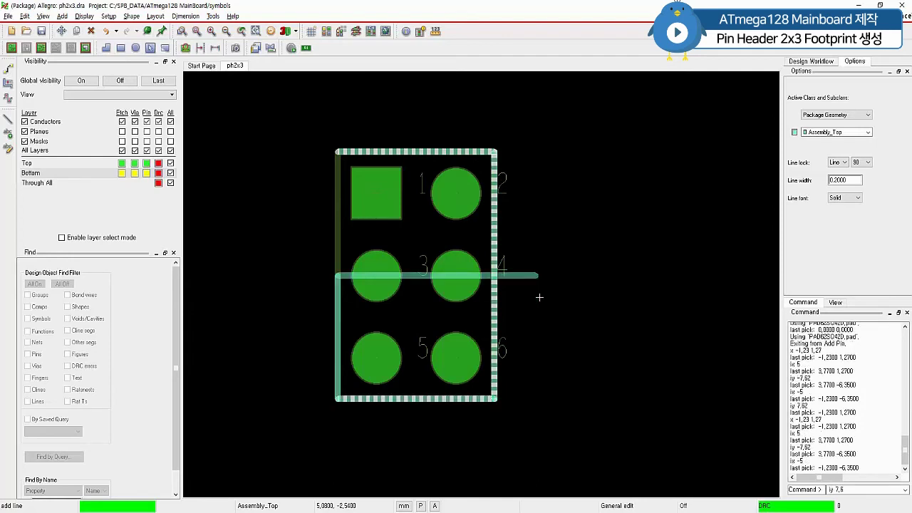
key(Return)
right_click(539, 297)
click(556, 300)
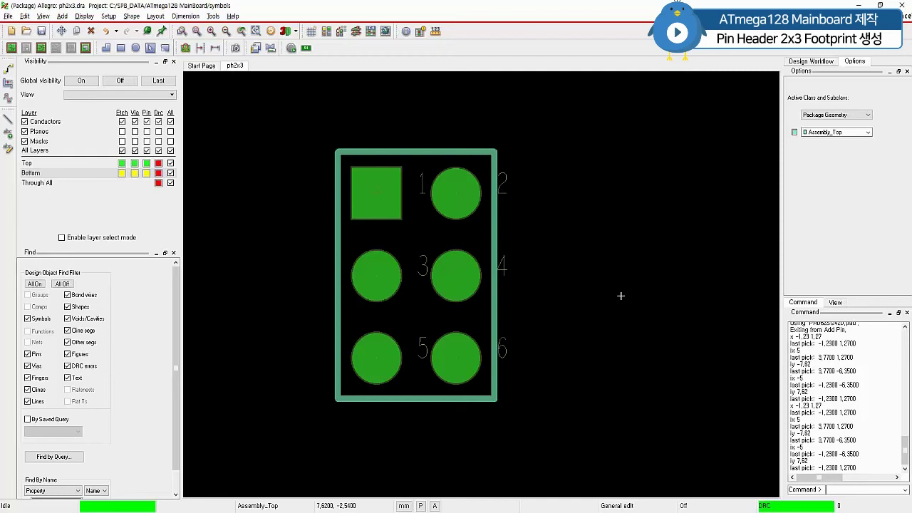
- Z-copy the rectangular outline around the pins as a shape to the PACKAGE GEOMETRY class, PLACE_BOUND_TOP subclass
click(9, 18)
click(70, 134)
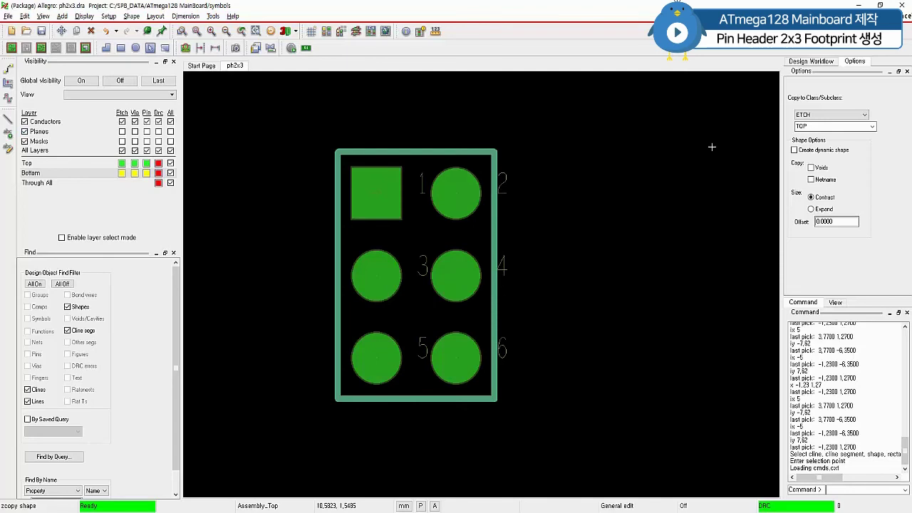
click(864, 115)
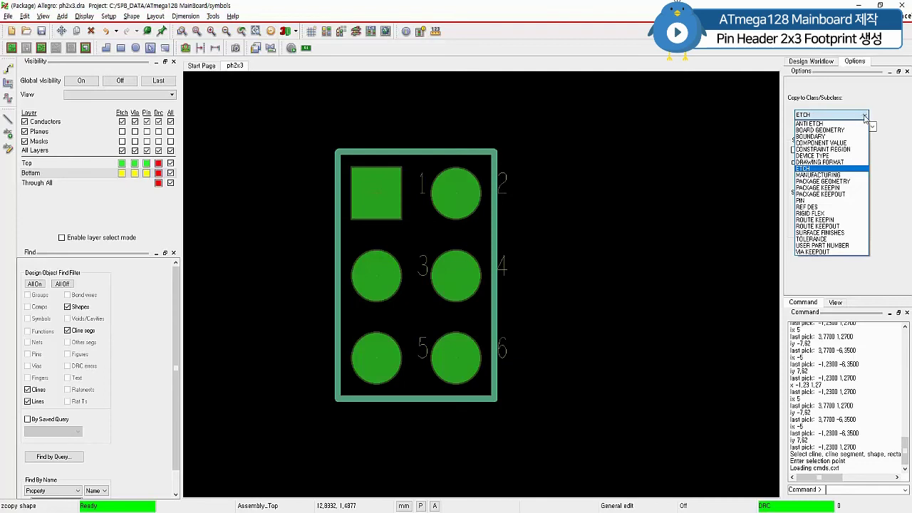
click(841, 181)
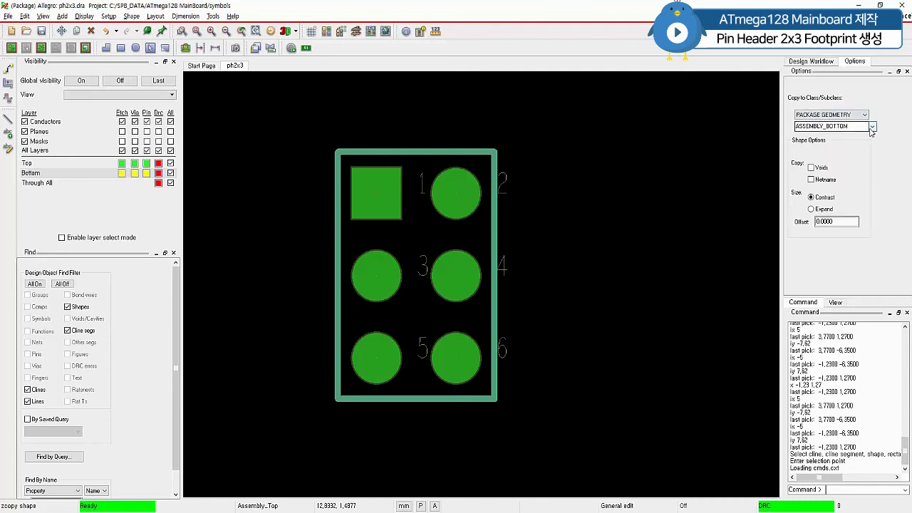
click(872, 127)
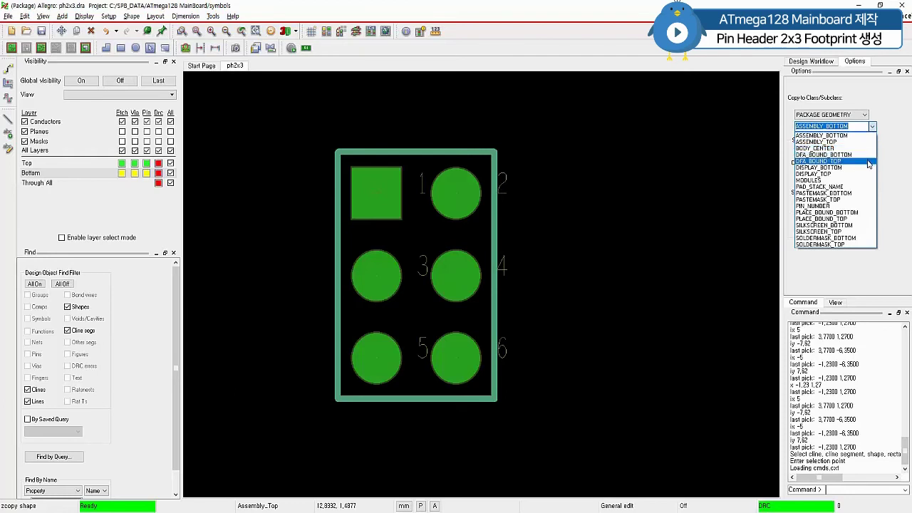
click(852, 218)
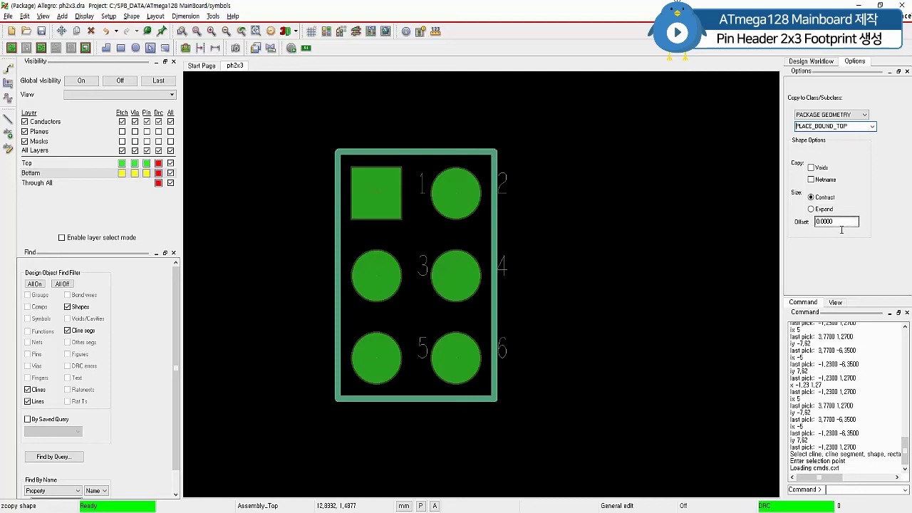
click(341, 247)
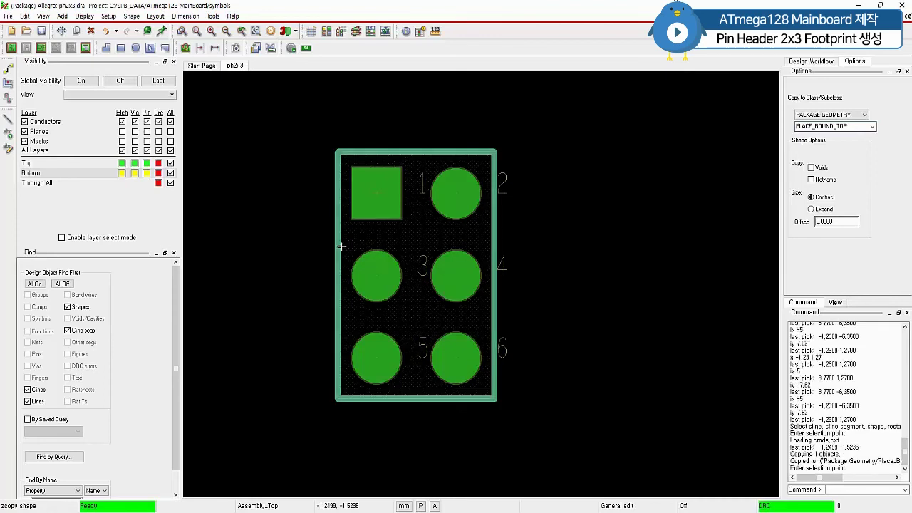
right_click(586, 194)
click(600, 201)
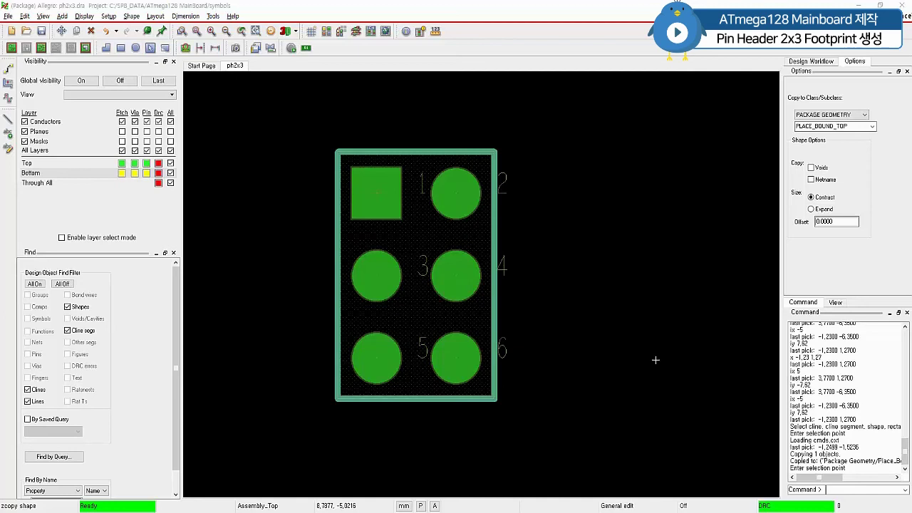
- Place the reference designator label J* at pin 1 on the Ref Des class, Assembly_Top subclass, using text block 3
click(306, 49)
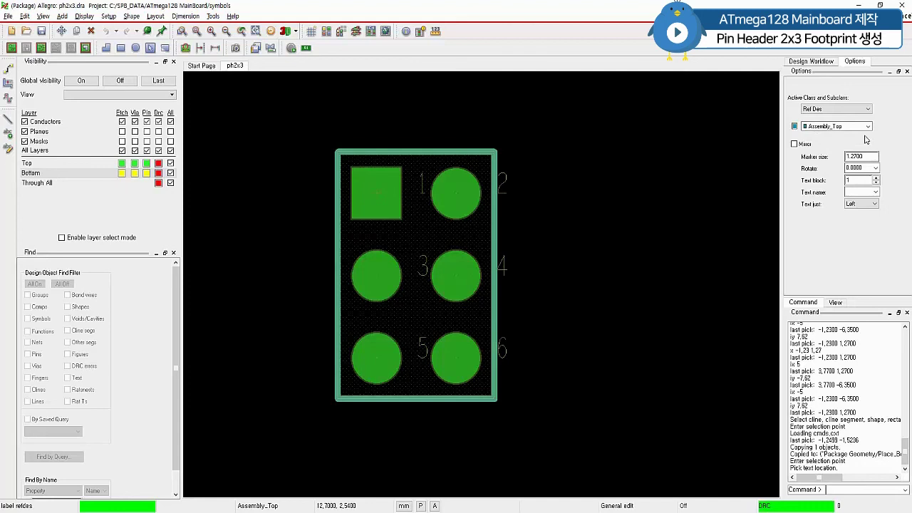
click(876, 178)
click(876, 179)
click(418, 240)
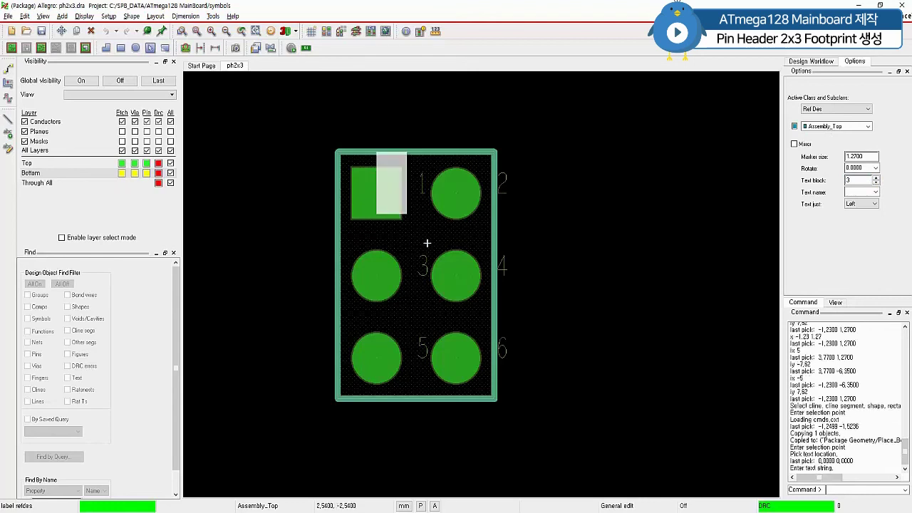
text(J*)
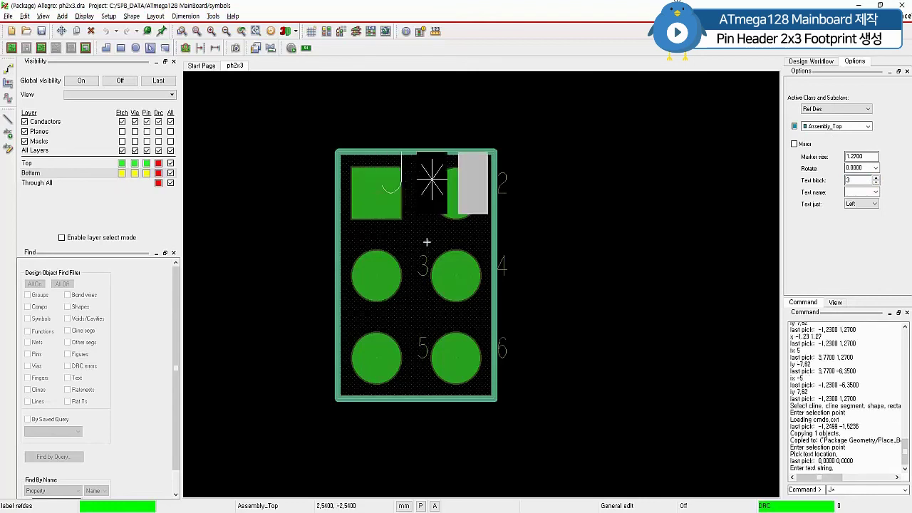
right_click(575, 164)
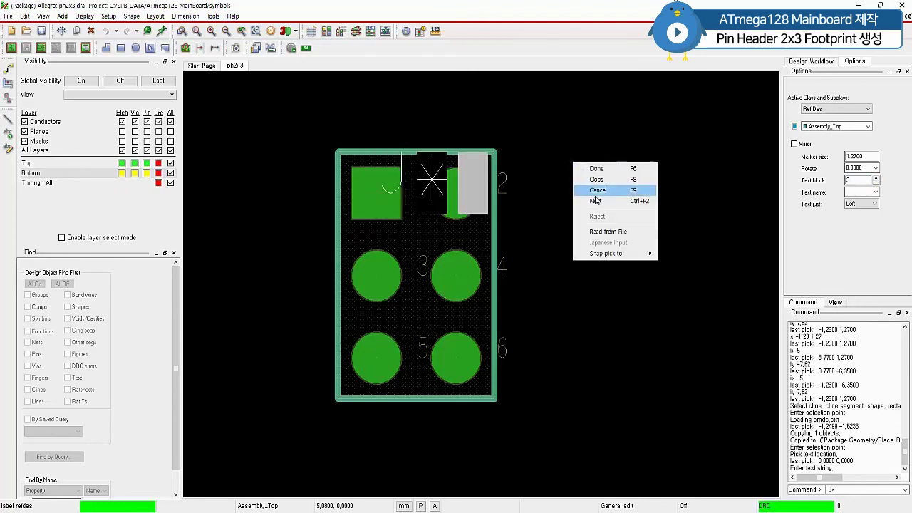
click(596, 201)
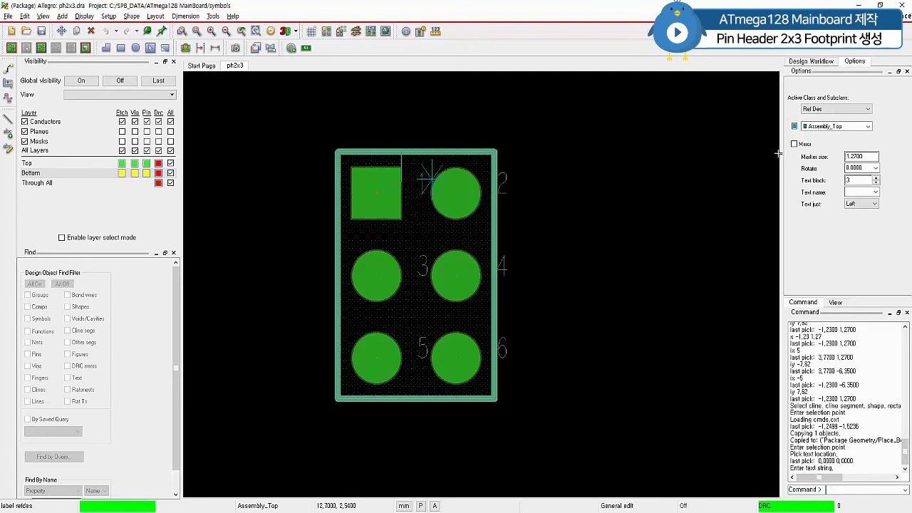
- Place a second J* reference designator on the Silkscreen_Top subclass at X 5.08, Y 0, outside the outline beside pin 2, and save the footprint
click(856, 127)
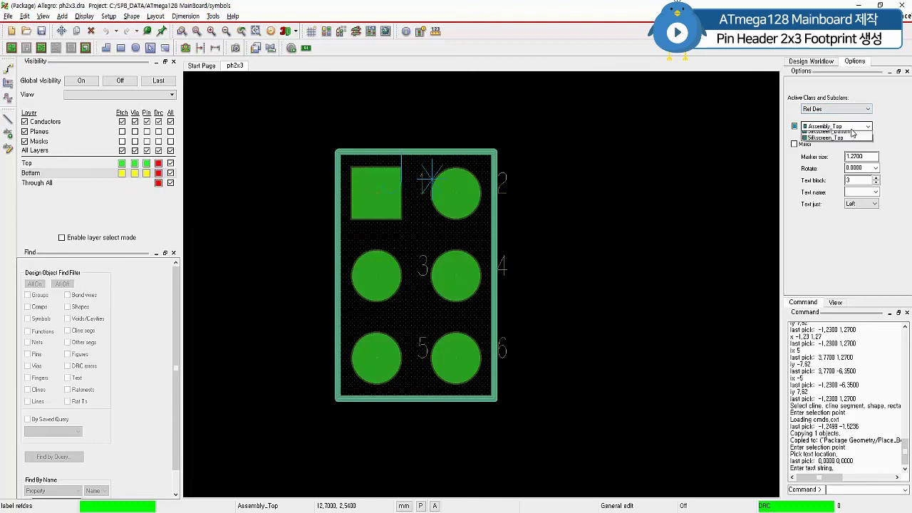
click(837, 180)
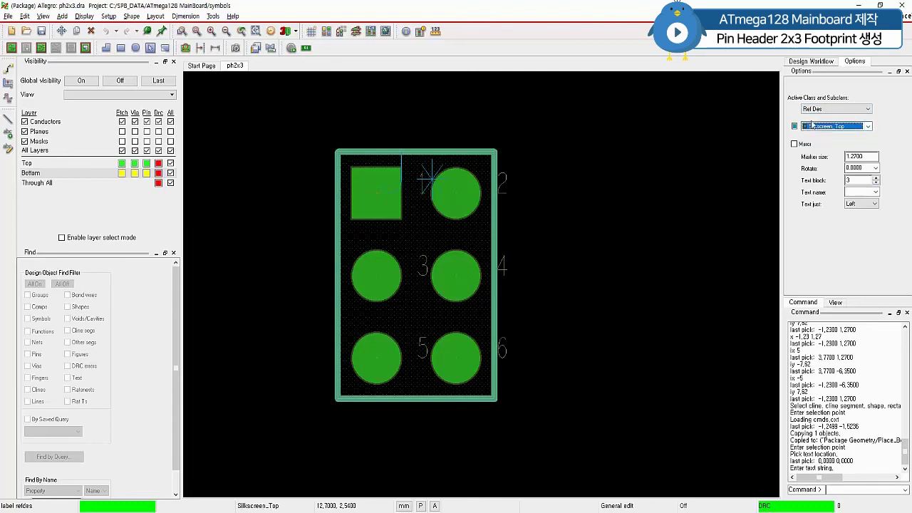
click(540, 188)
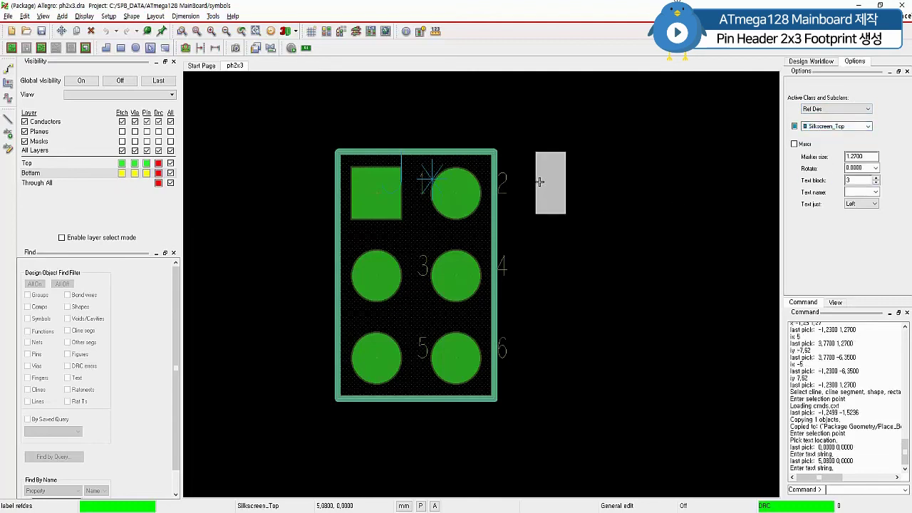
text(J)
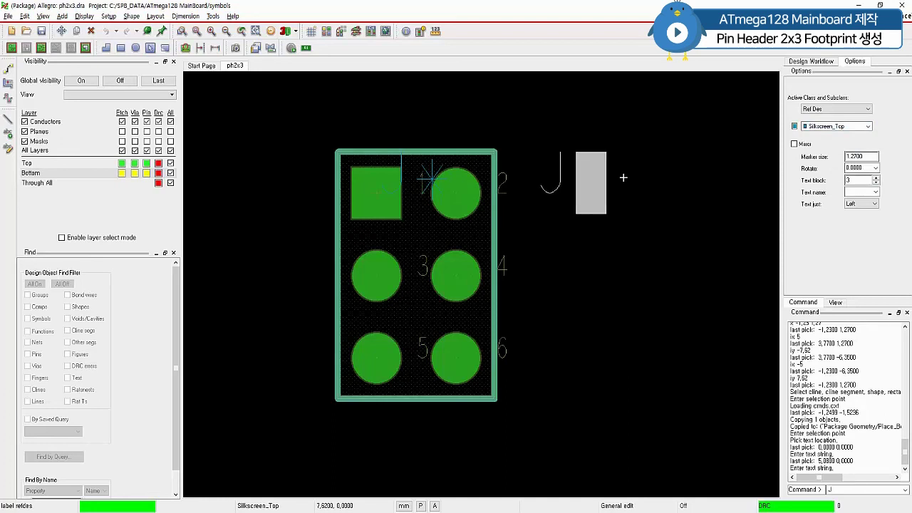
text(*)
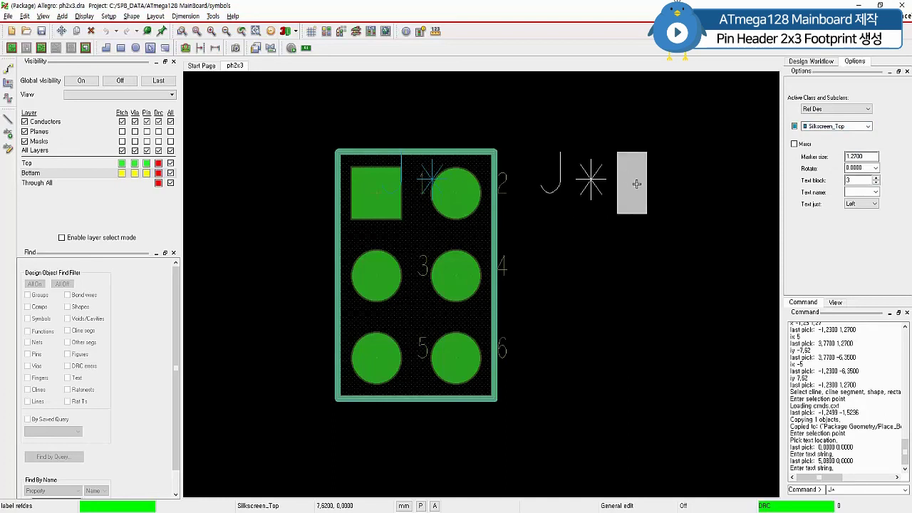
right_click(600, 125)
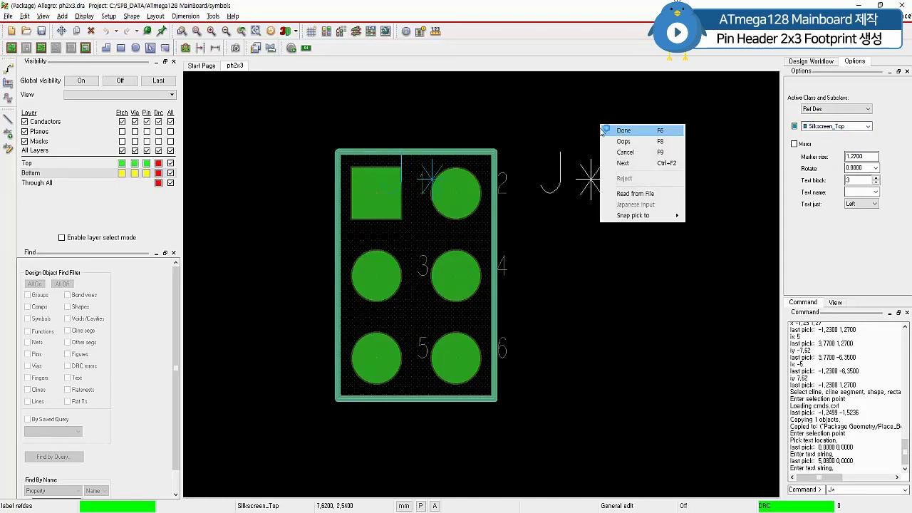
click(622, 130)
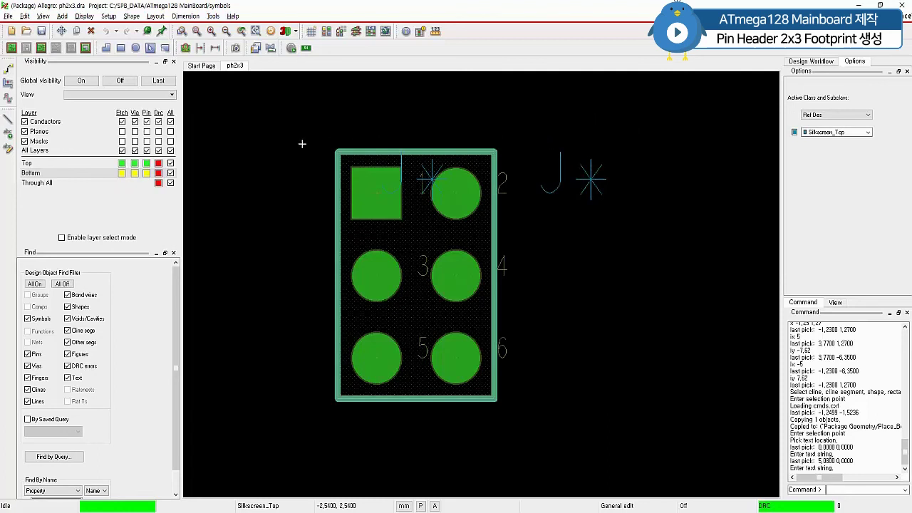
click(8, 16)
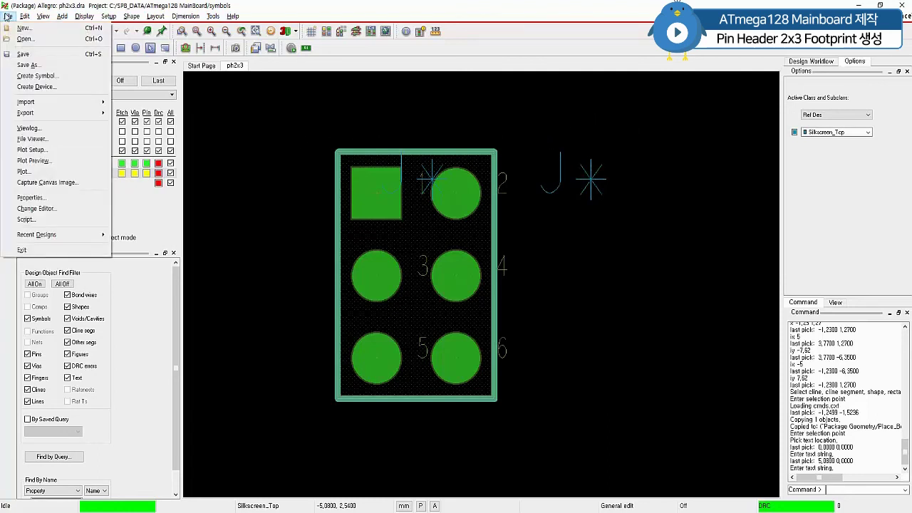
click(28, 54)
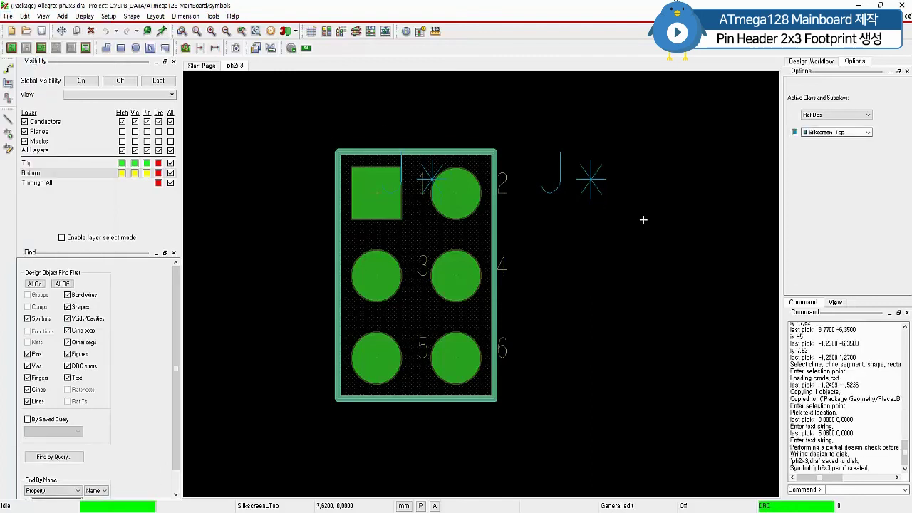